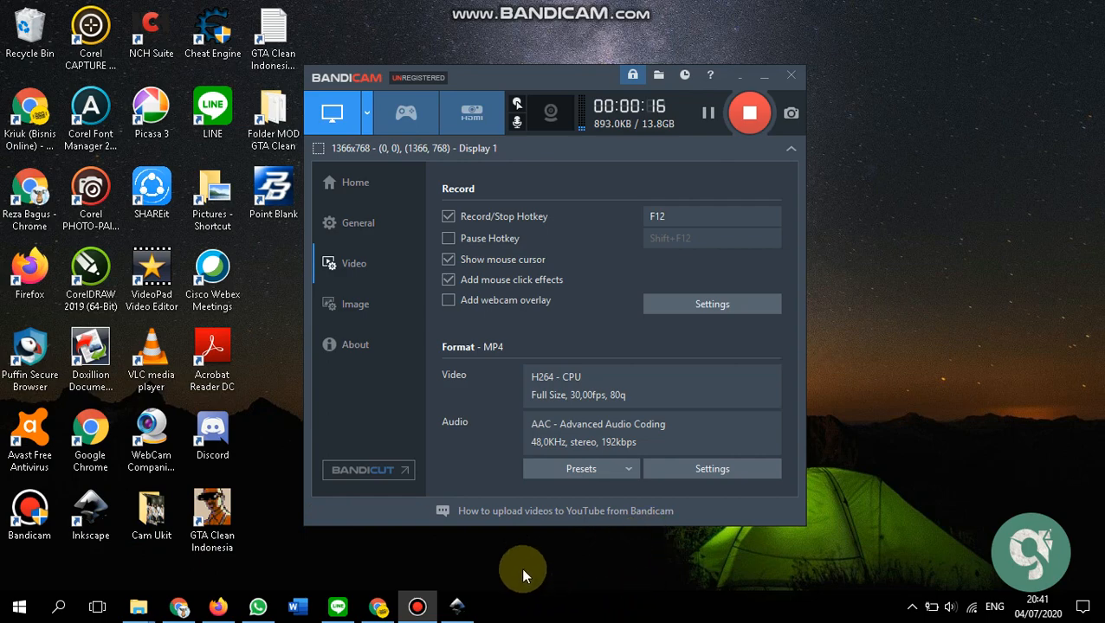
- Switch to the blank Inkscape document
left_click(459, 608)
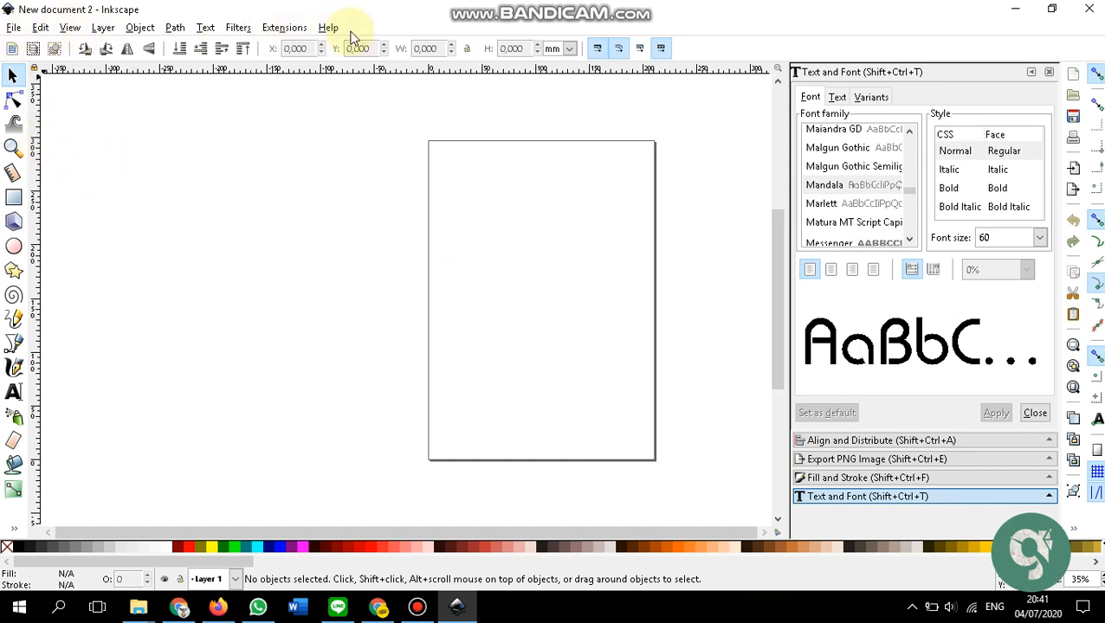
left_click(14, 28)
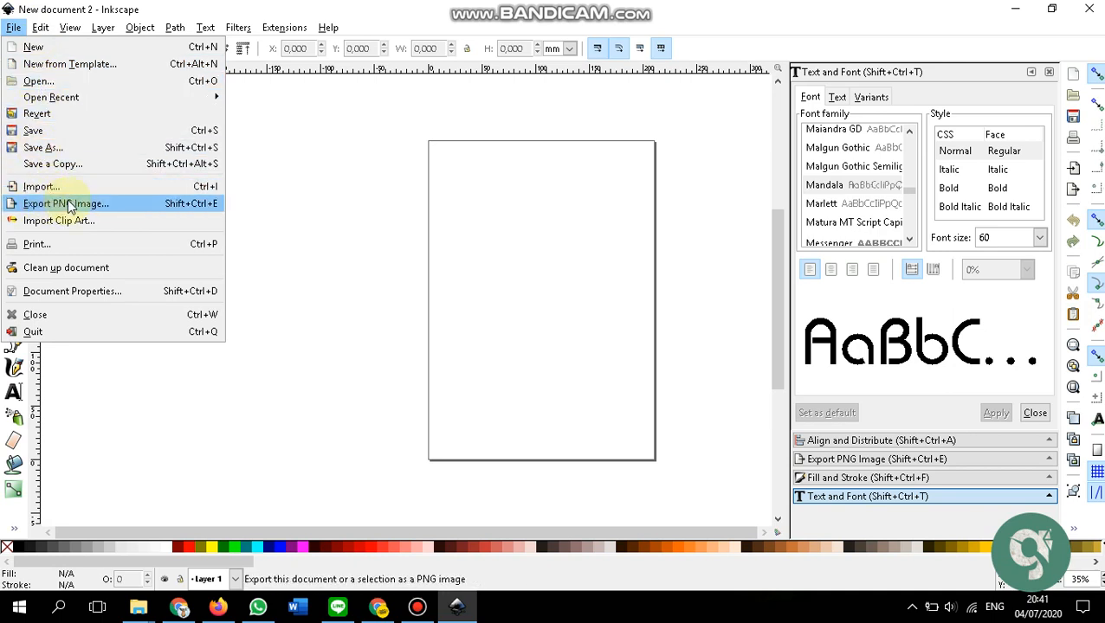
left_click(70, 27)
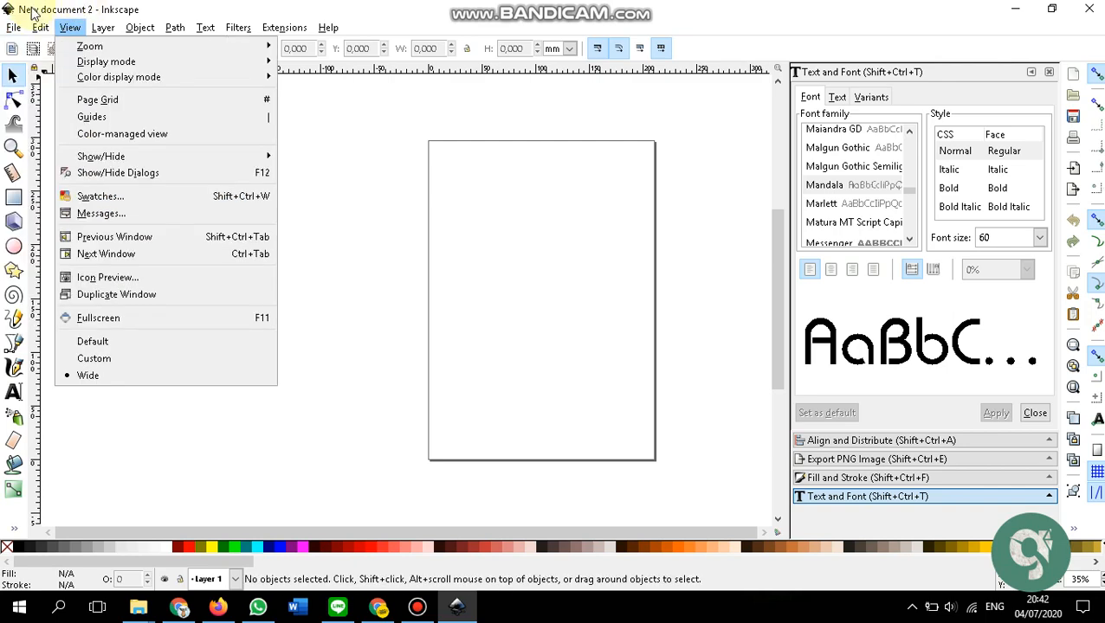
mouse_move(27, 31)
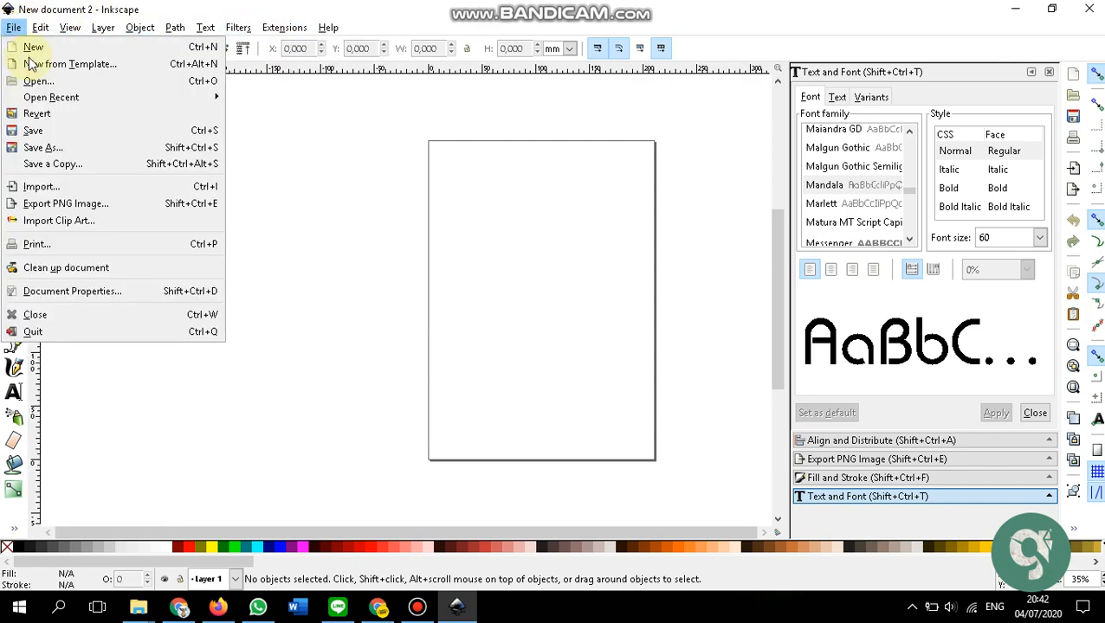
left_click(294, 133)
left_click(14, 30)
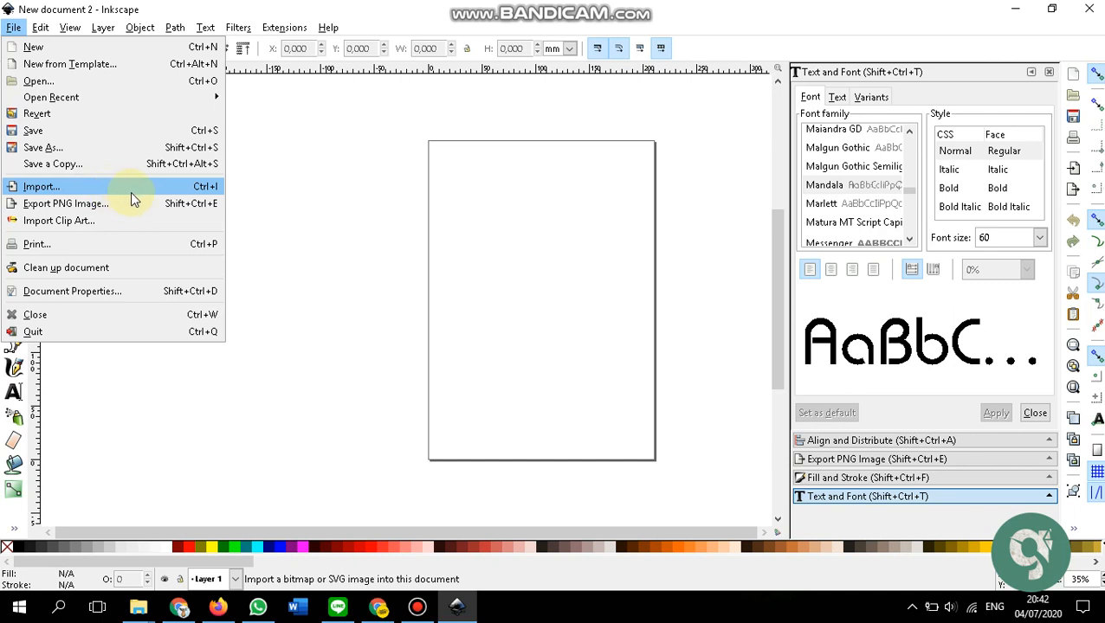
left_click(292, 186)
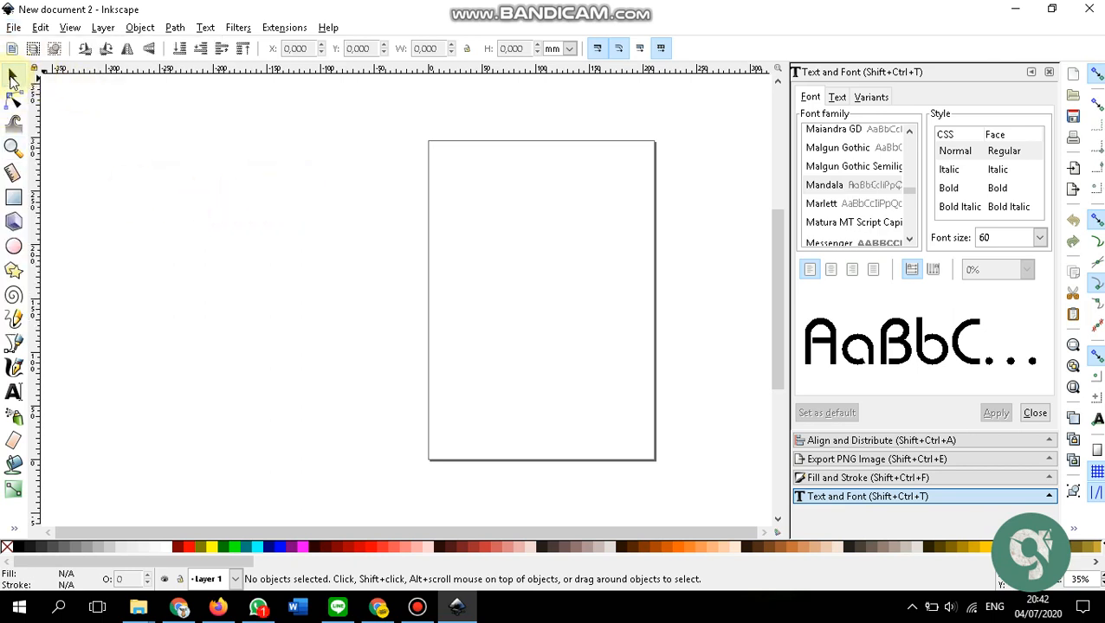
left_click(459, 200)
left_click_drag(352, 134, 441, 254)
left_click_drag(285, 168, 575, 345)
left_click(550, 190)
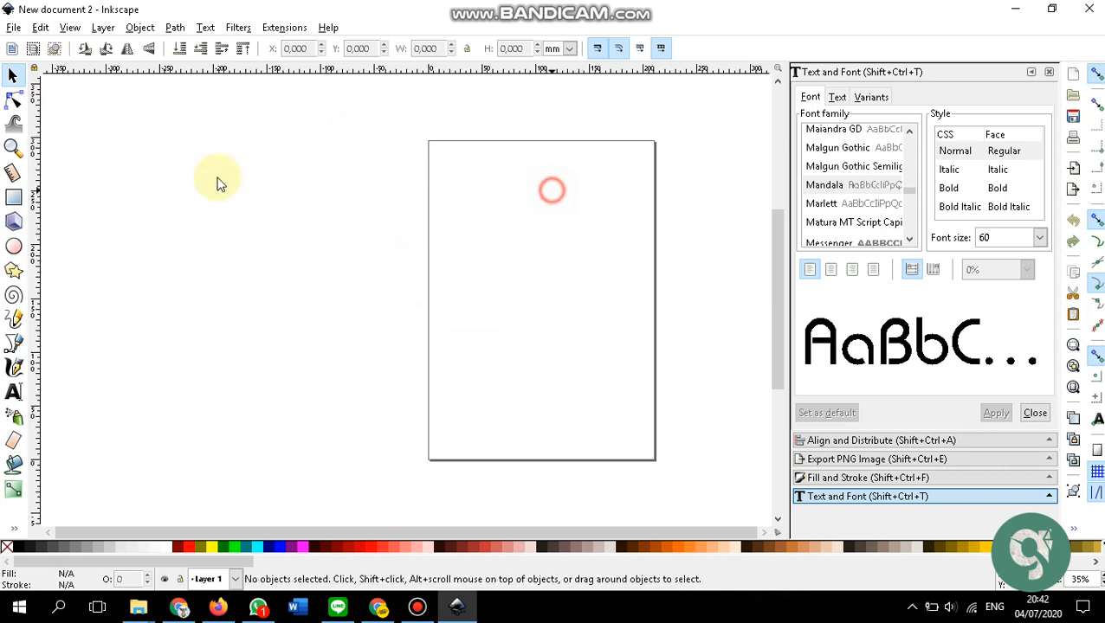
left_click(220, 164)
left_click(419, 188)
left_click(264, 172)
left_click(493, 184)
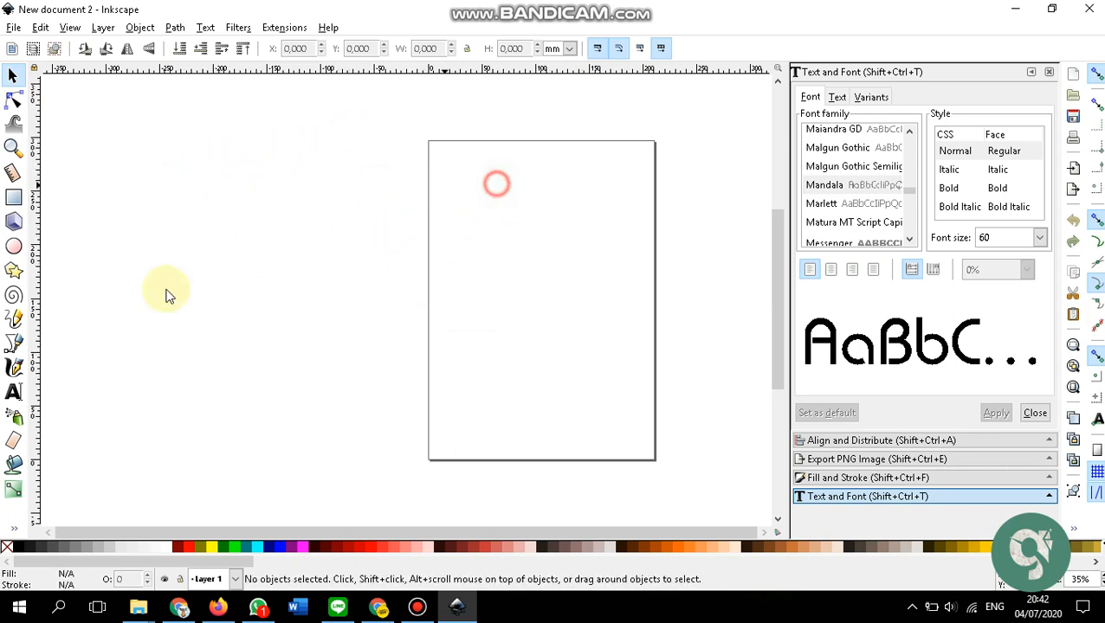
left_click(308, 126)
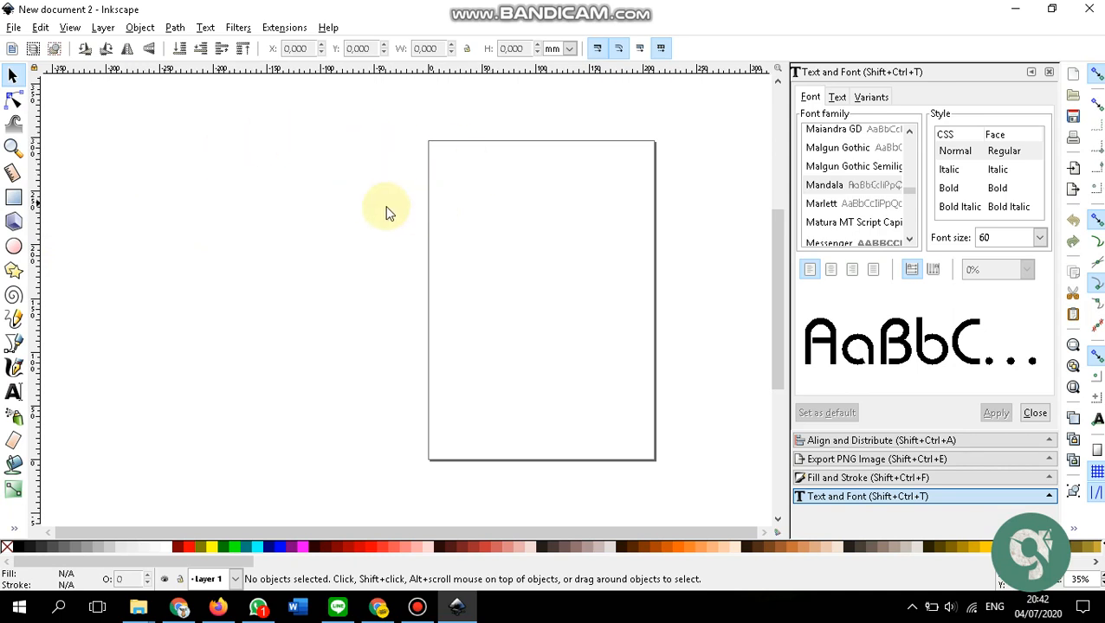
left_click(505, 180)
scroll(376, 227, "up", 2)
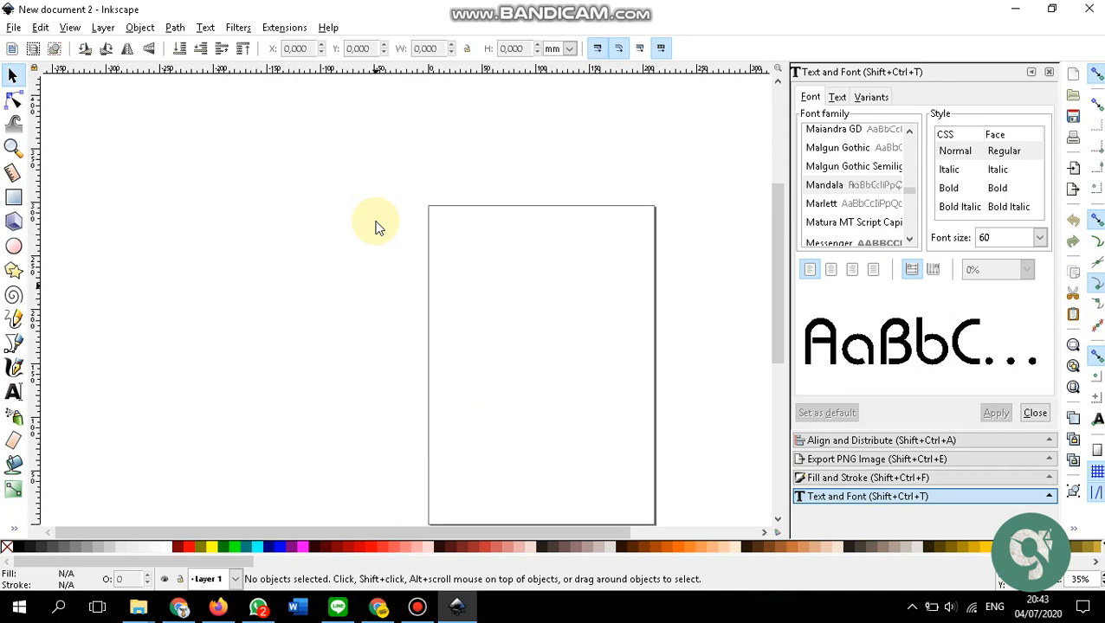
scroll(376, 227, "down", 2)
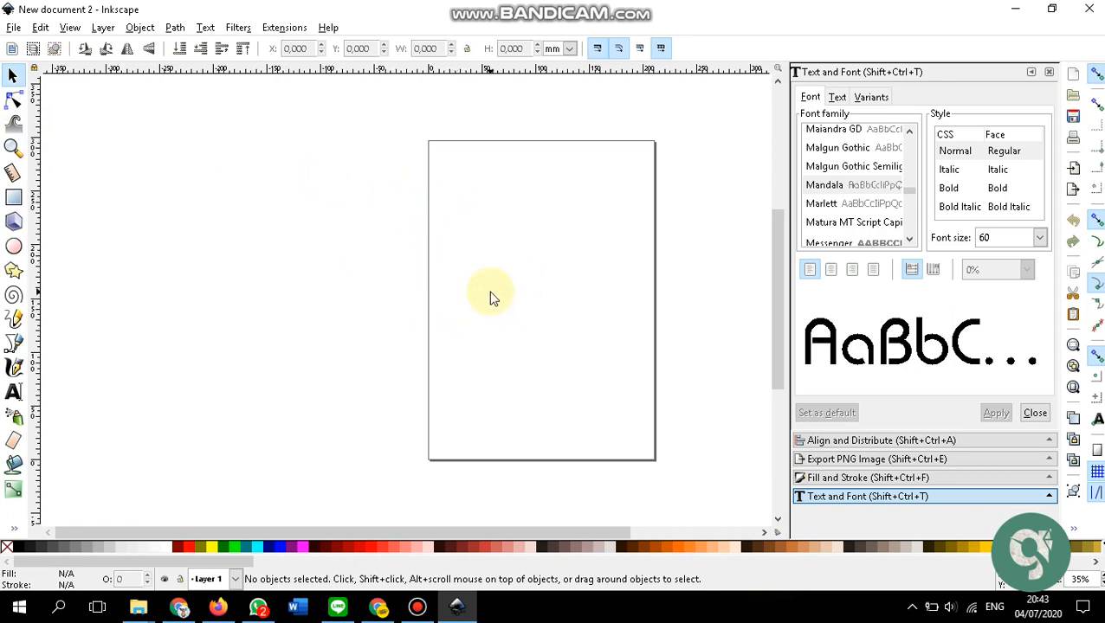
scroll(468, 289, "up", 5)
scroll(469, 290, "down", 5)
left_click_drag(304, 142, 329, 274)
left_click(13, 102)
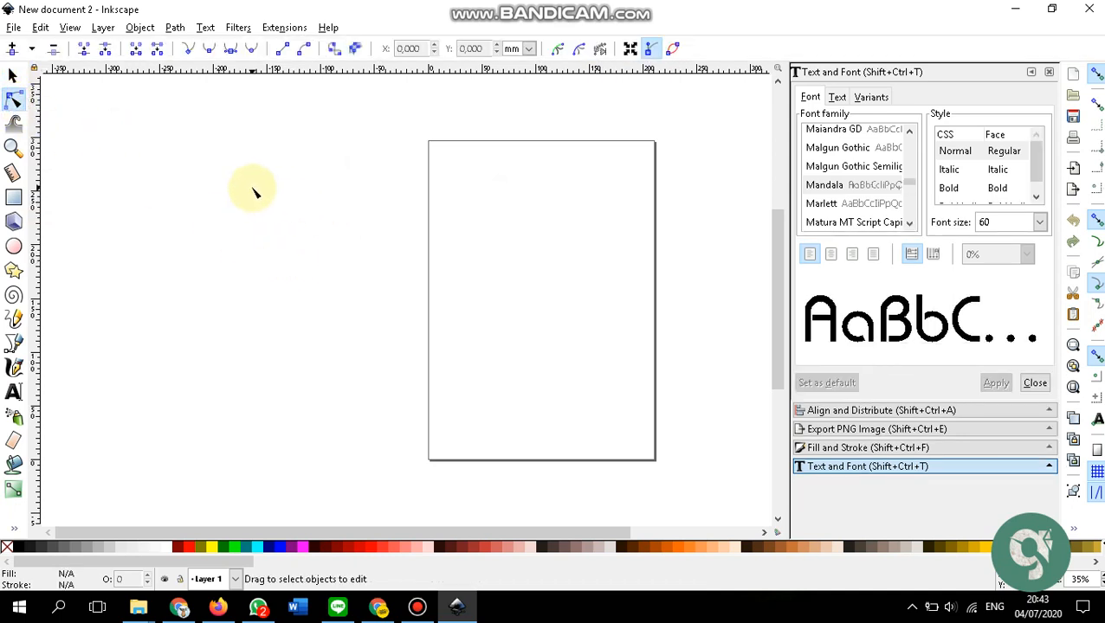
left_click_drag(250, 186, 396, 349)
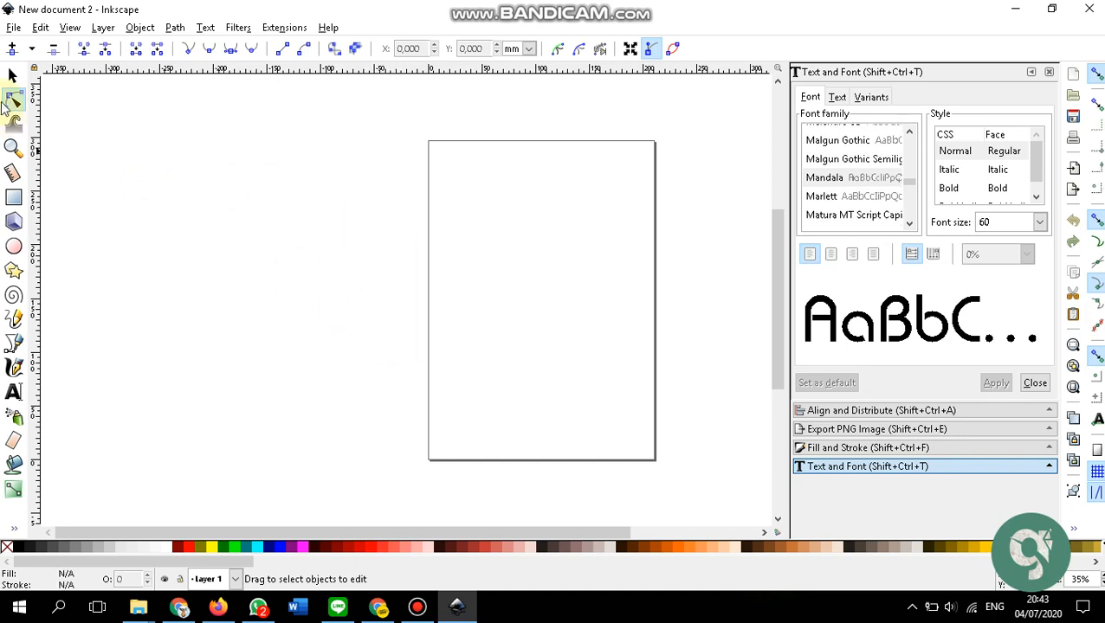
- Draw a closed four-sided path of straight segments, about 157 by 149 mm, beside the page's left edge with the Bezier pen
left_click(13, 344)
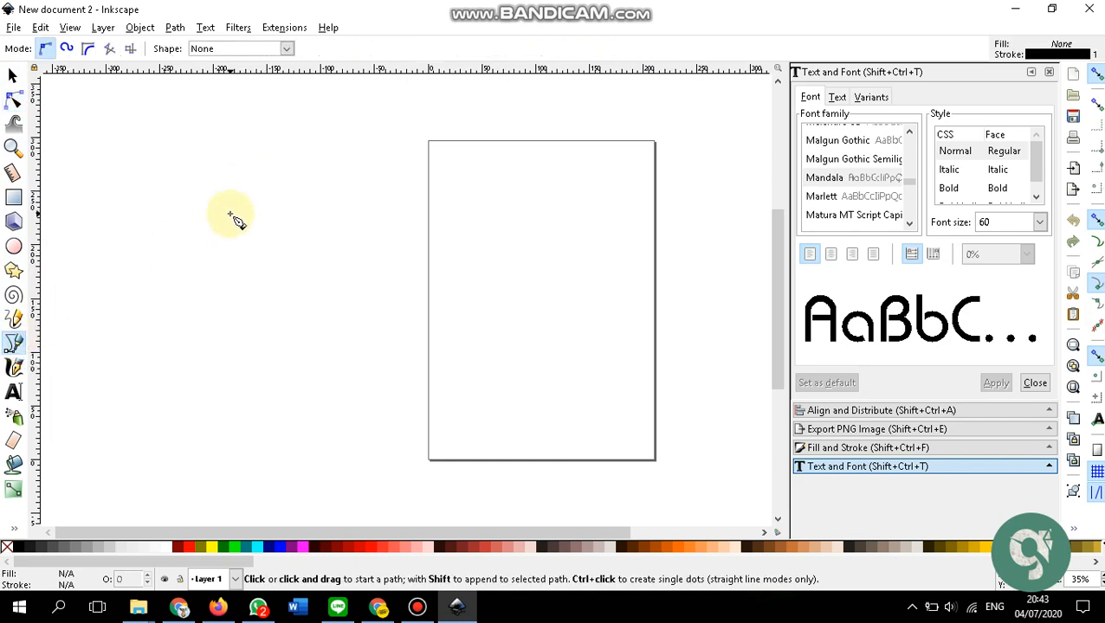
left_click(177, 190)
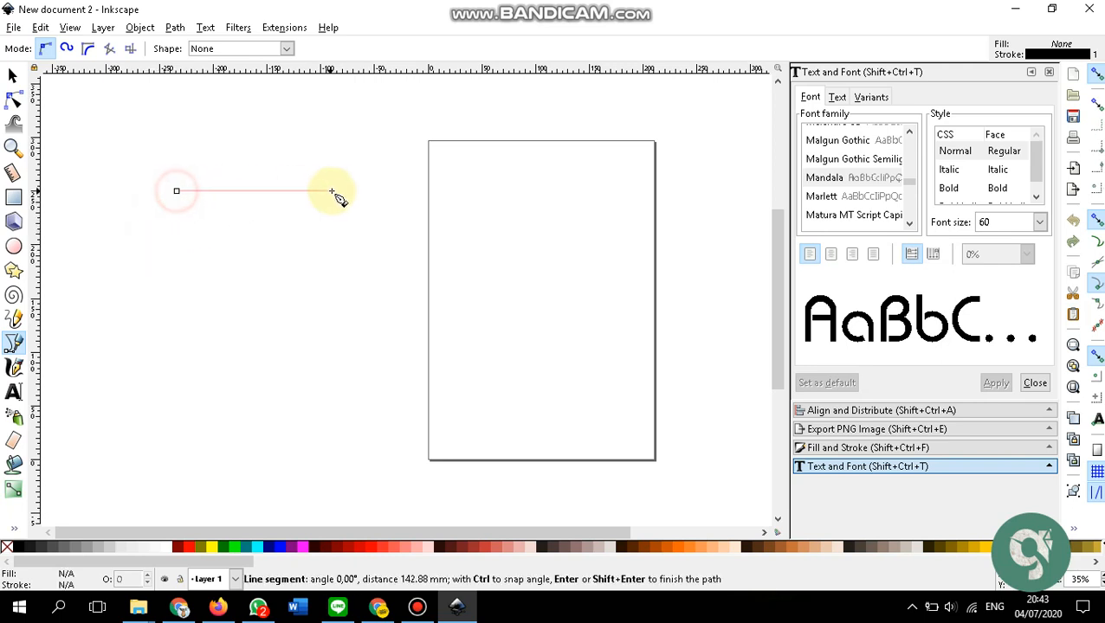
left_click(343, 190)
left_click(344, 341)
left_click(203, 349)
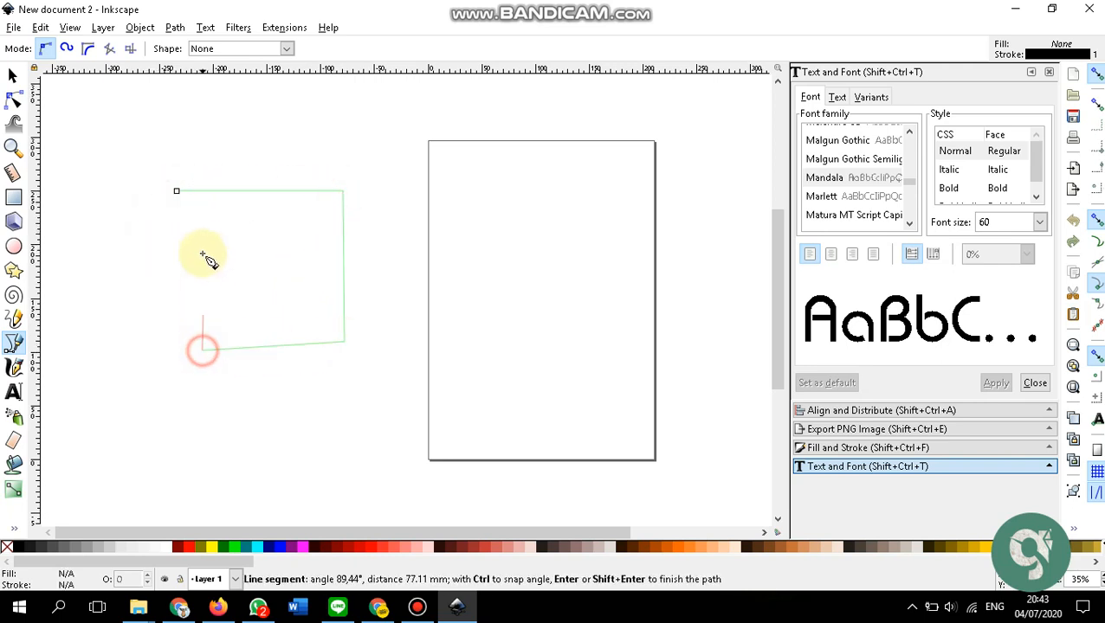
left_click(177, 191)
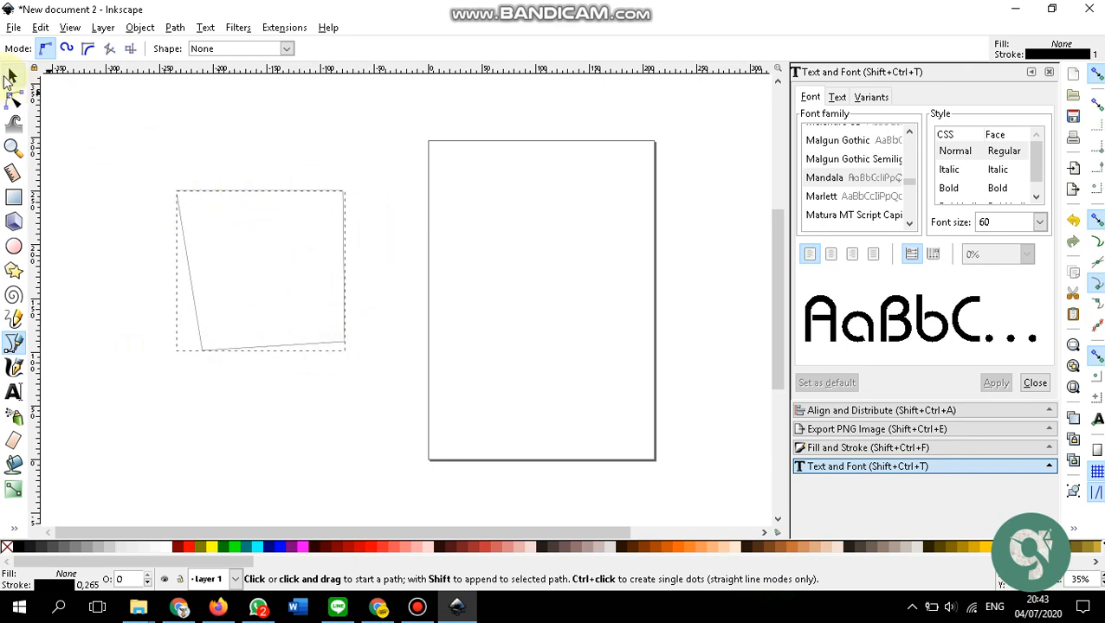
- Fill the four-sided path with bright red and deselect it
left_click(11, 78)
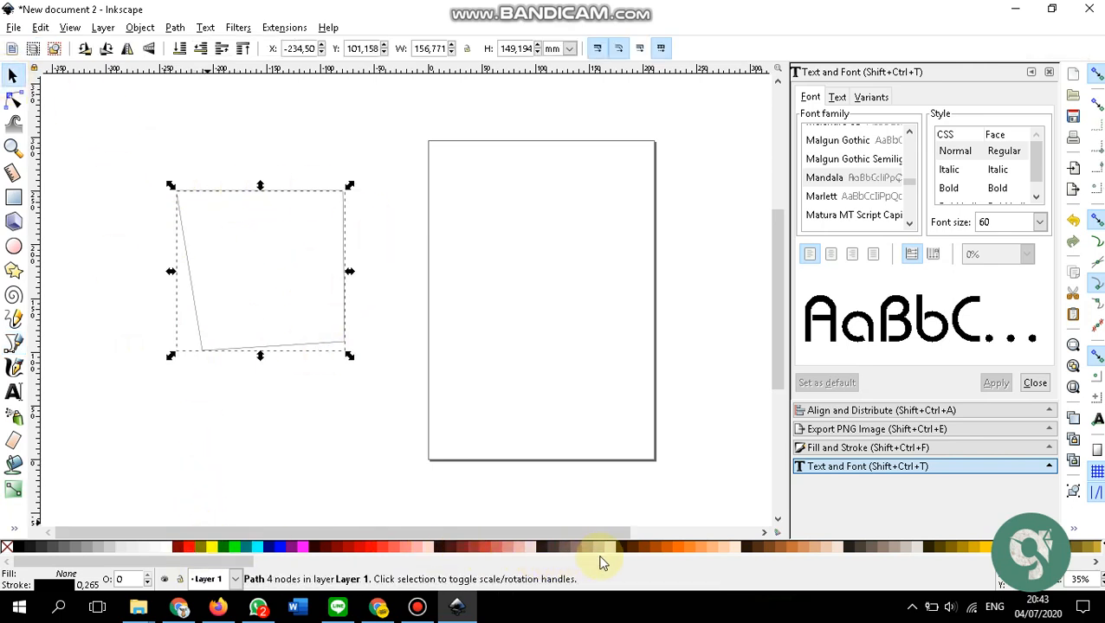
left_click_drag(218, 561, 140, 556)
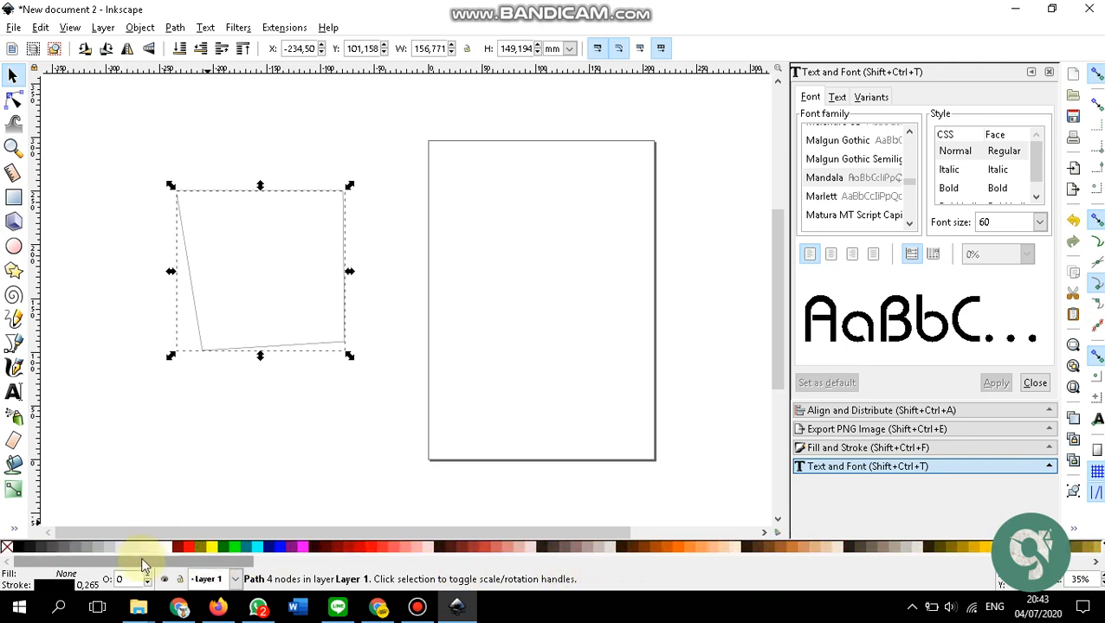
left_click(271, 243)
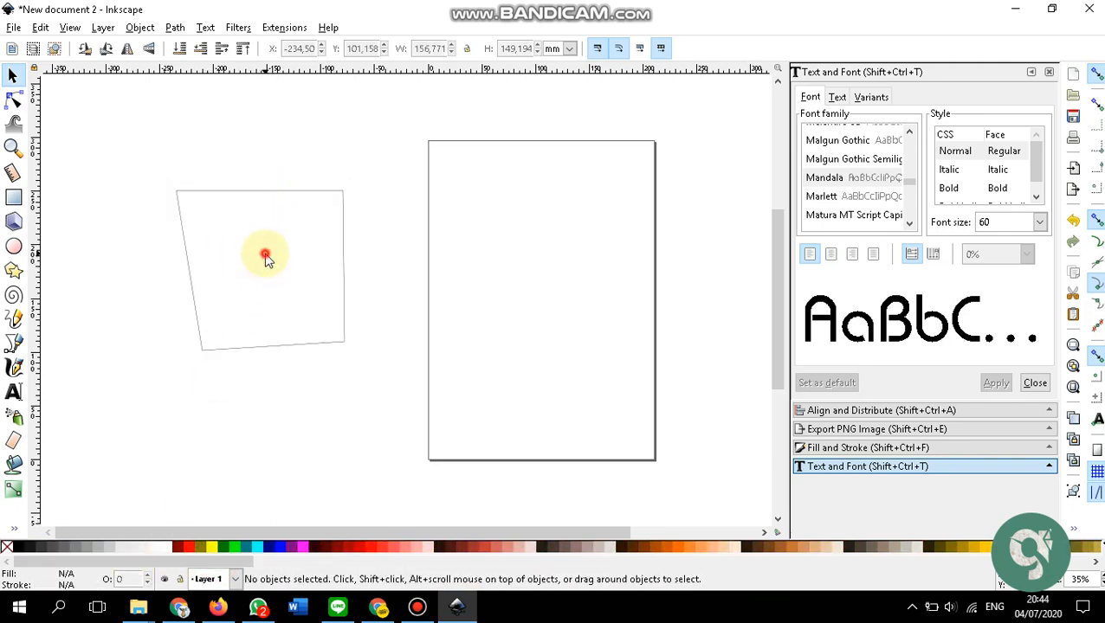
left_click(255, 237)
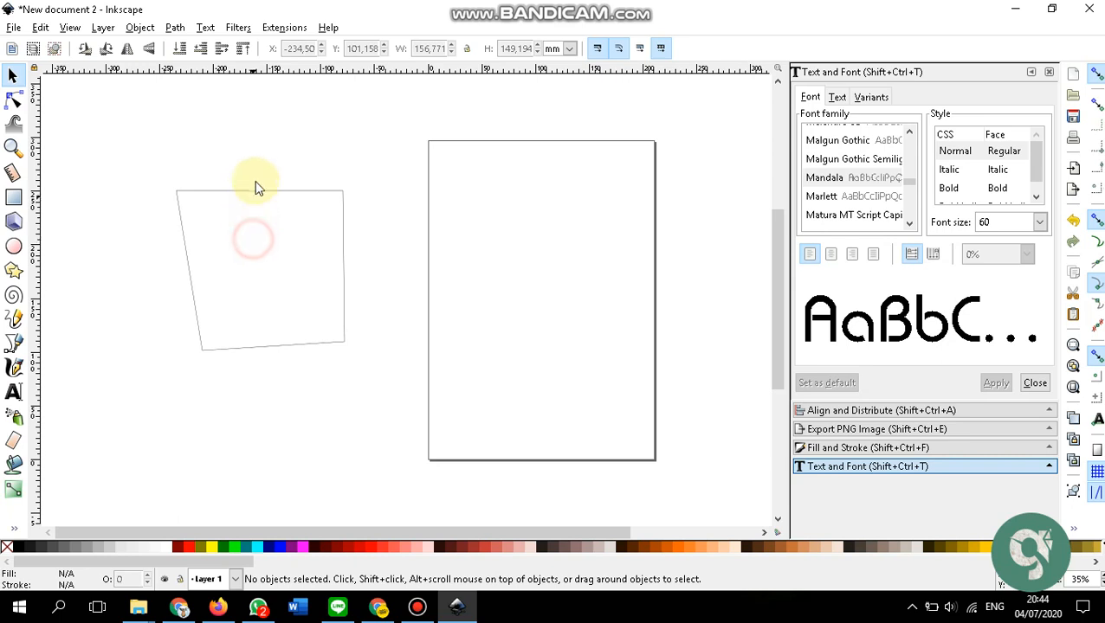
left_click(256, 192)
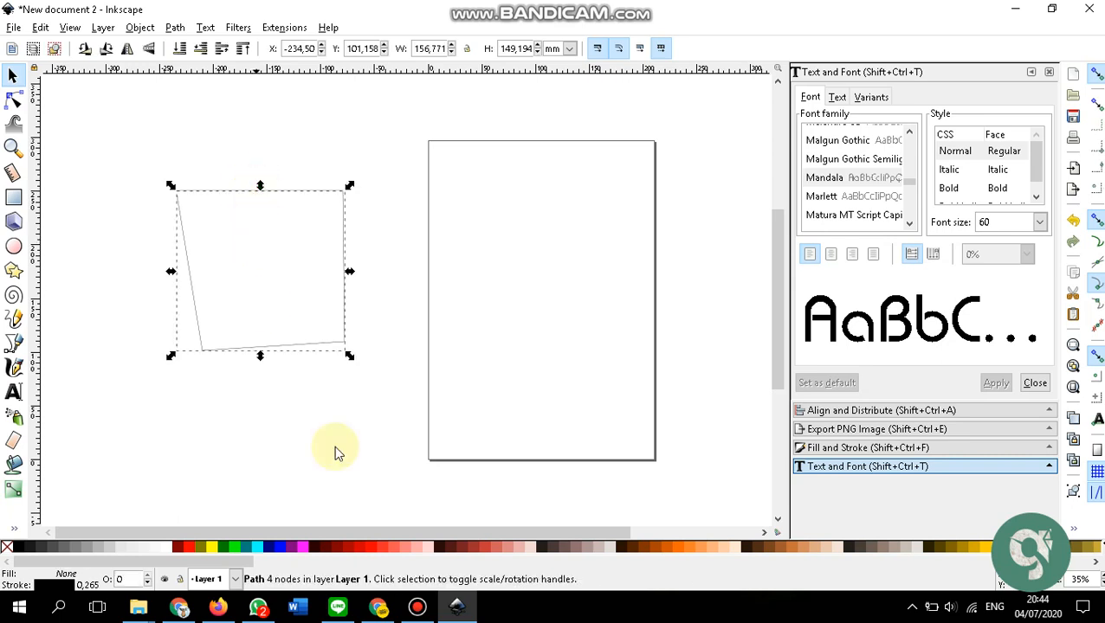
left_click(374, 549)
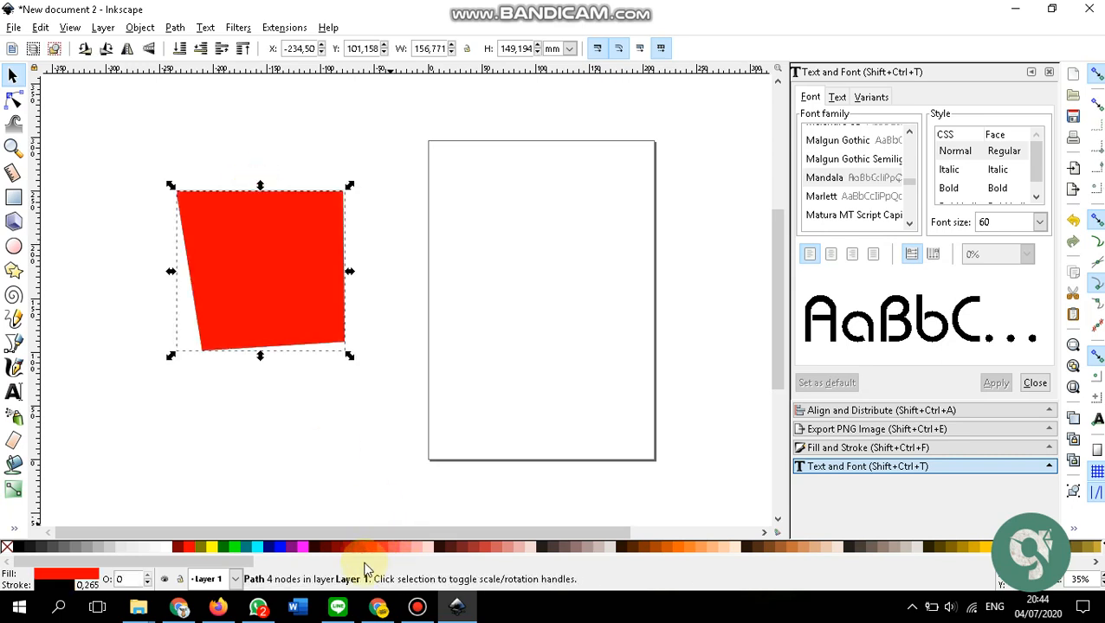
left_click(409, 346)
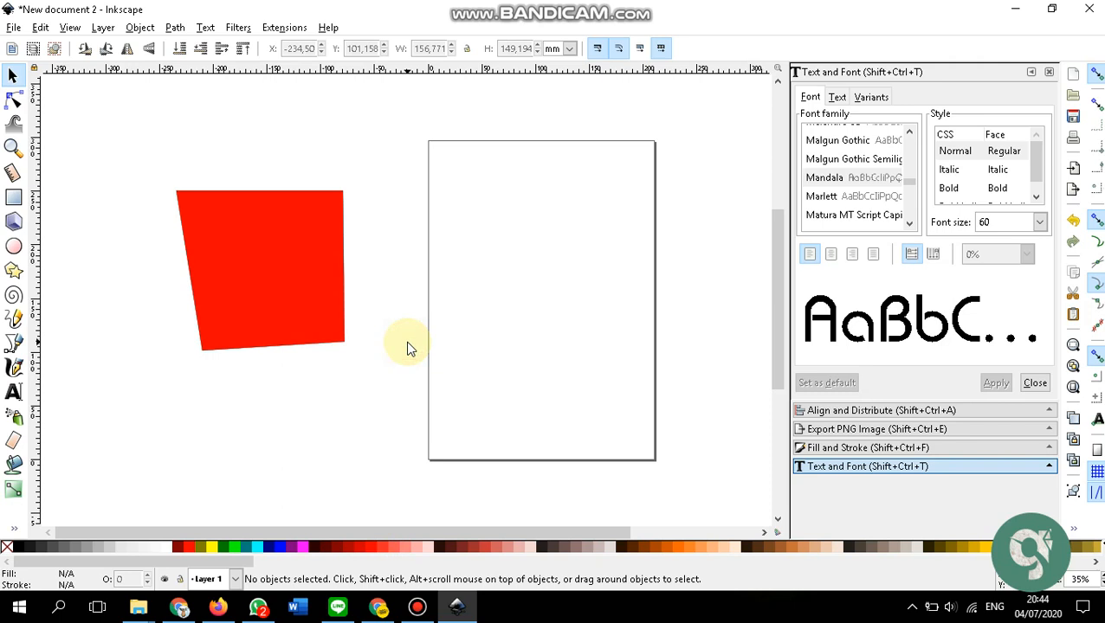
- Remove the black stroke from the red four-sided shape
left_click(263, 243)
left_click(222, 389)
scroll(237, 339, "up", 6)
scroll(238, 339, "down", 7)
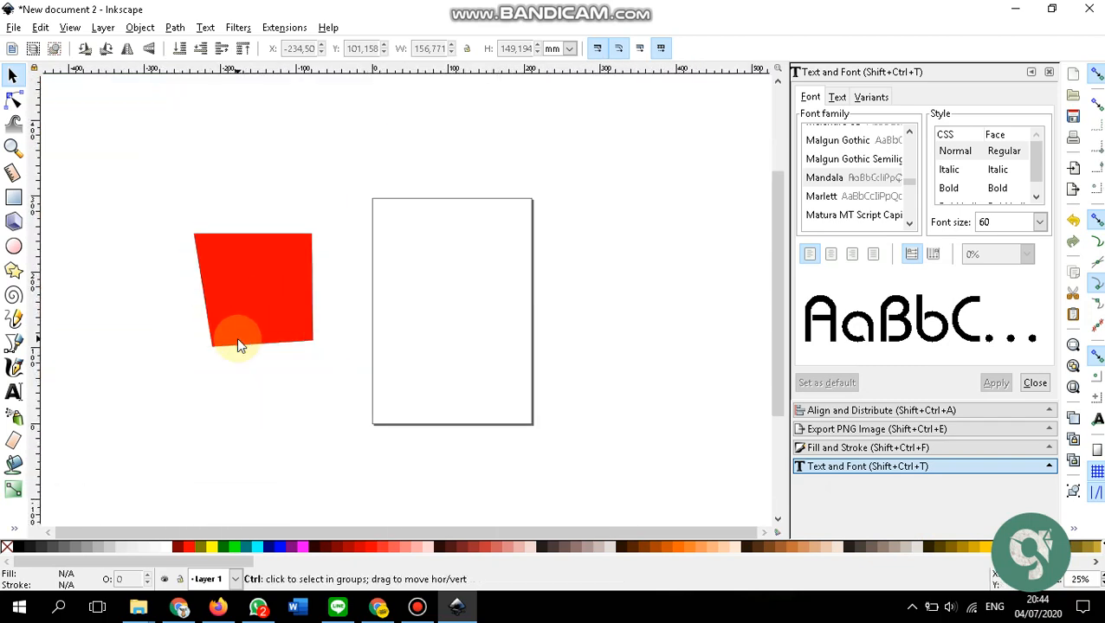
scroll(238, 339, "up", 7)
scroll(237, 339, "down", 4)
scroll(239, 345, "up", 4)
scroll(239, 344, "down", 5)
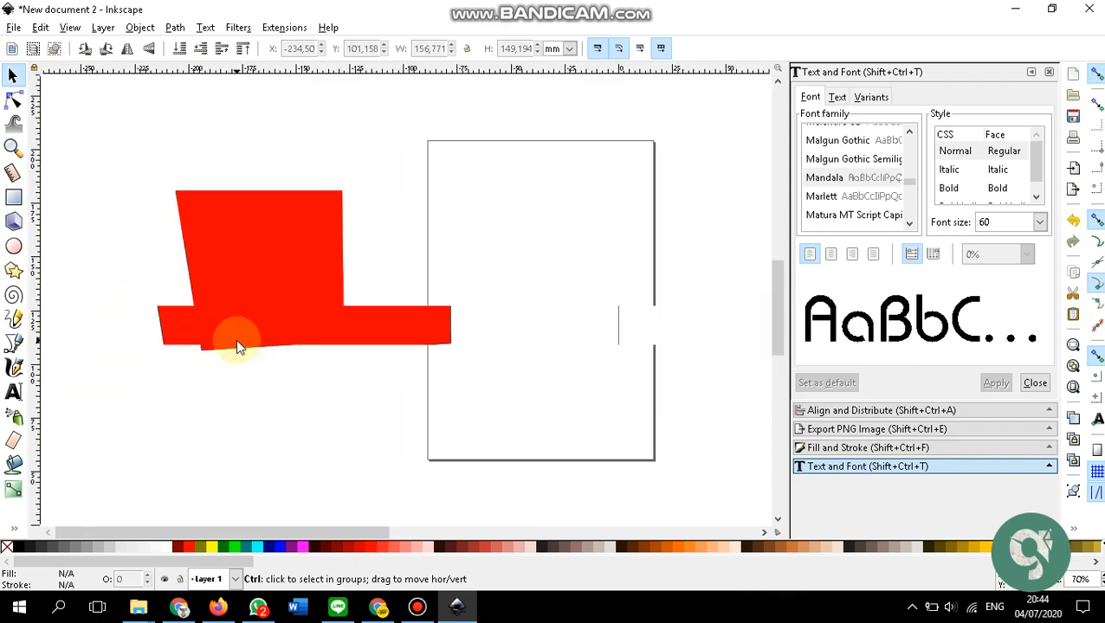
scroll(239, 344, "up", 5)
scroll(245, 401, "up", 3)
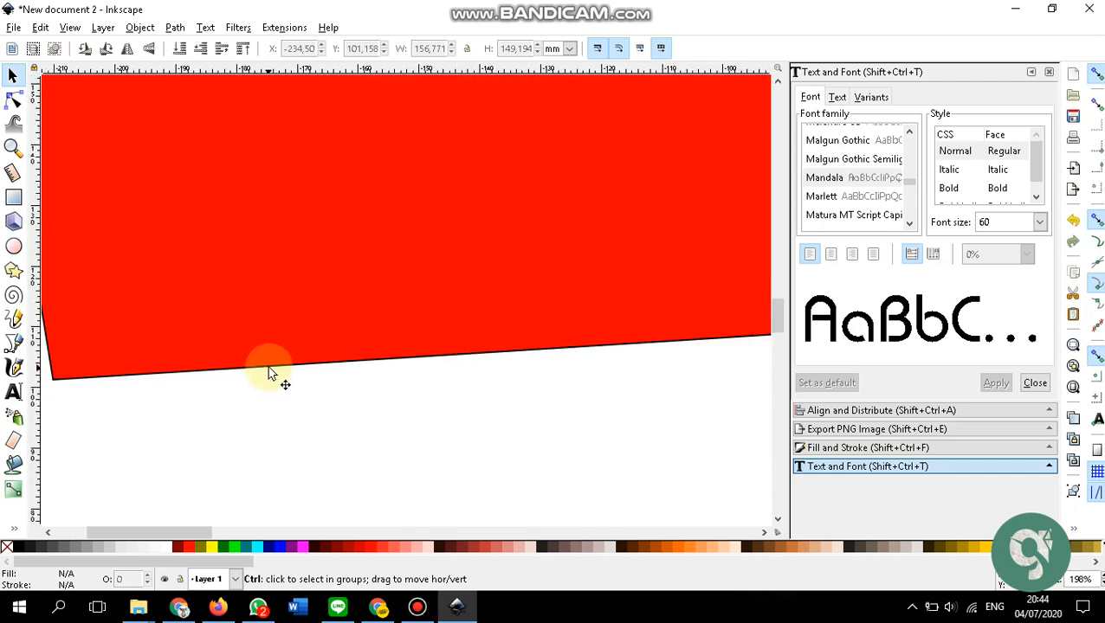
left_click(256, 259)
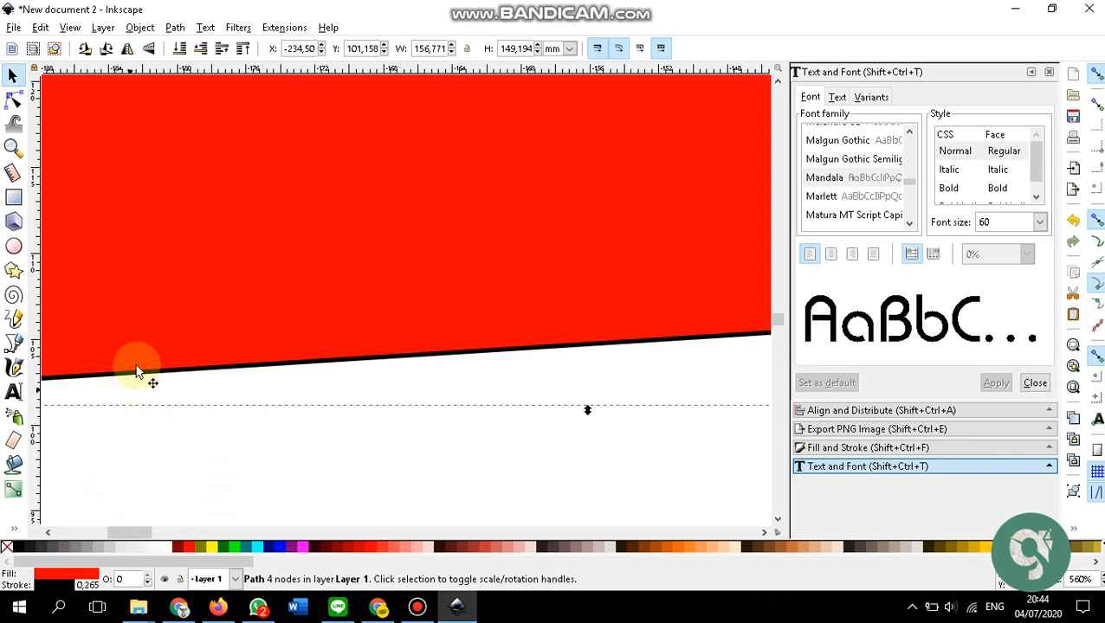
right_click(63, 591)
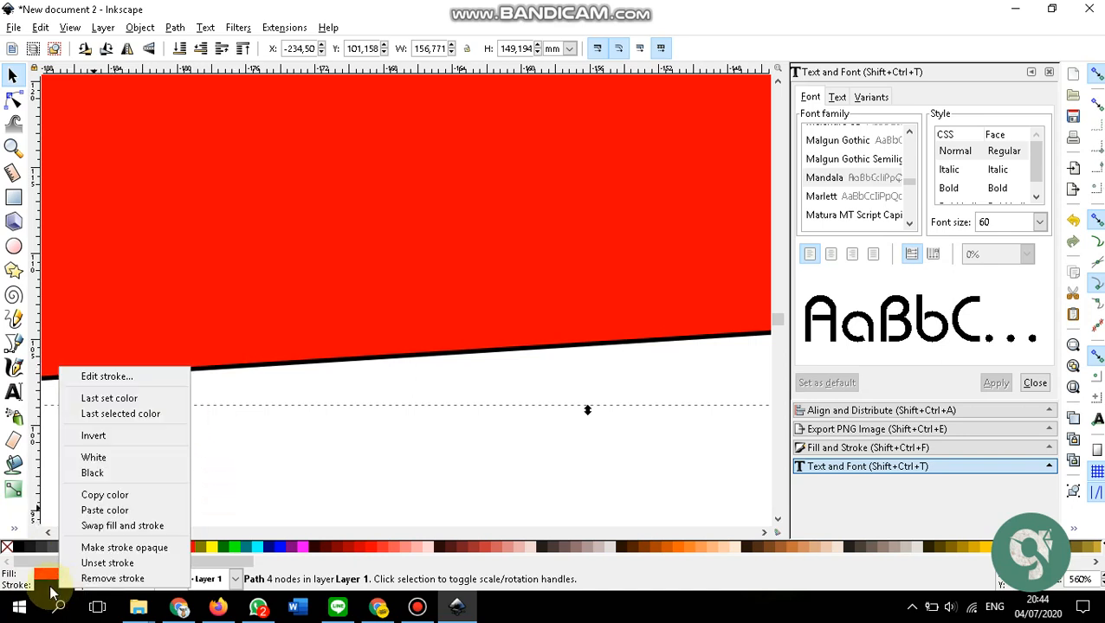
left_click(50, 591)
right_click(51, 592)
left_click(65, 578)
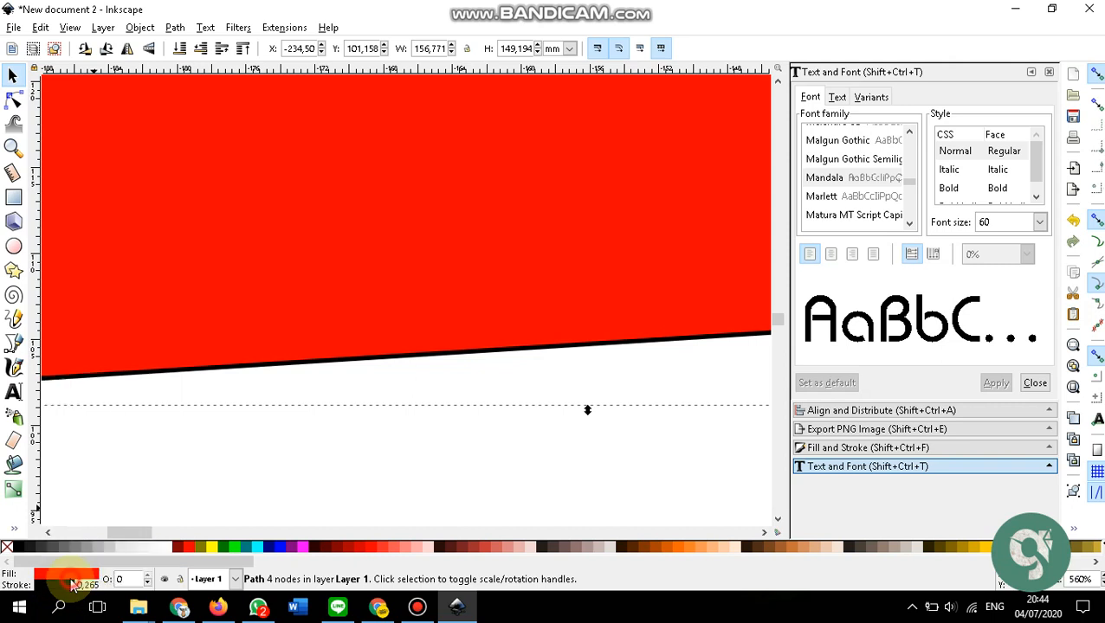
- Move the red shape's upper-left node inward and slightly up, to about X -162 mm, Y 263 mm
scroll(290, 355, "down", 8)
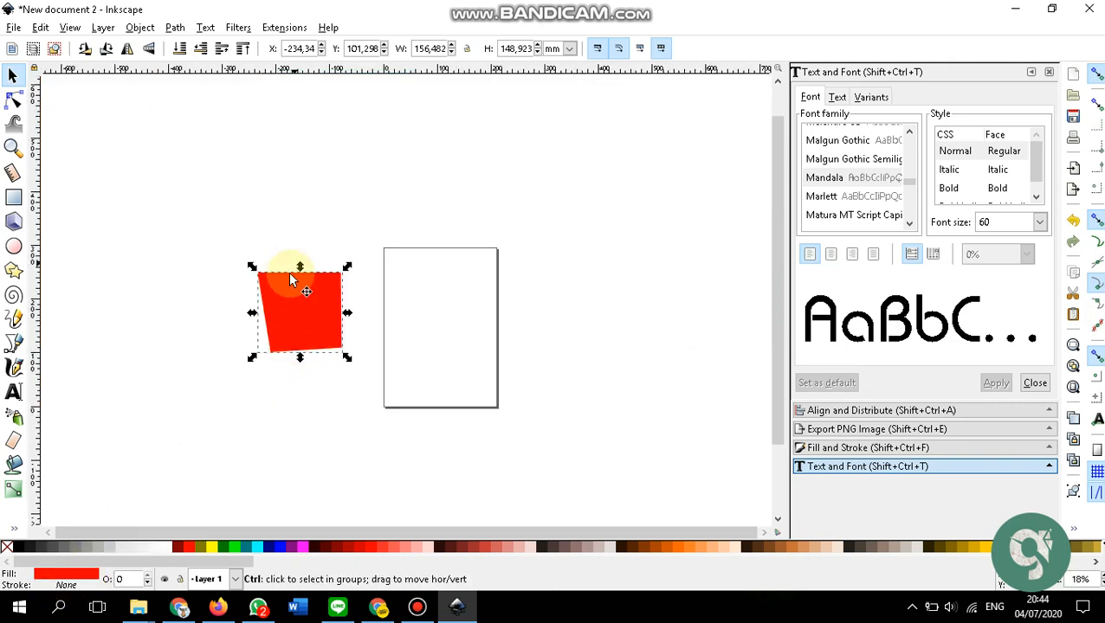
scroll(511, 192, "up", 5)
scroll(348, 274, "down", 5)
scroll(390, 329, "up", 2)
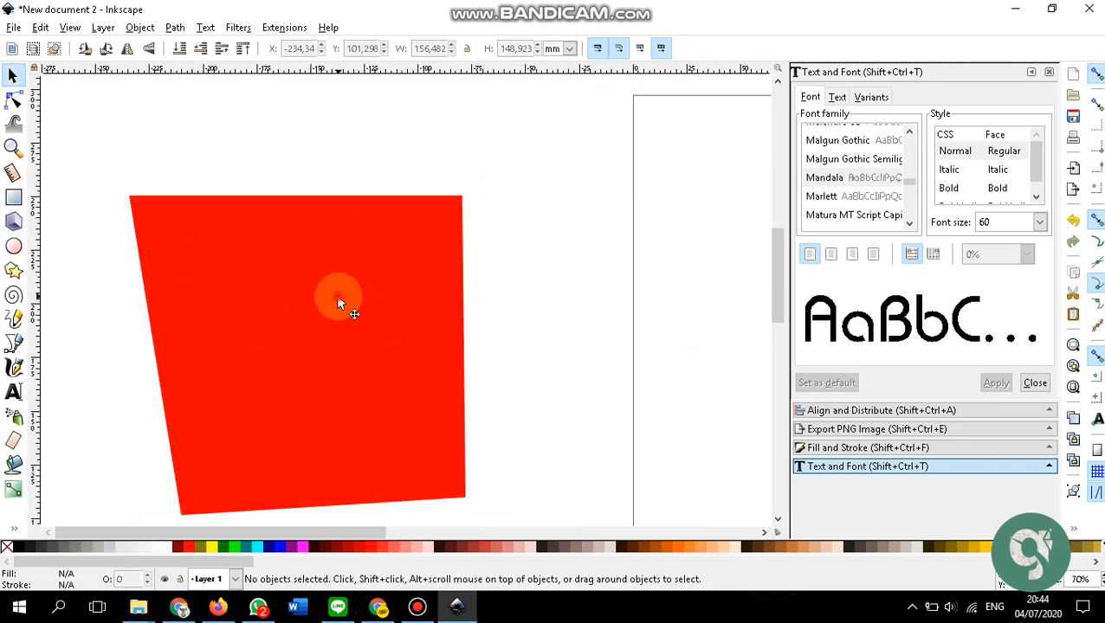
left_click(338, 300)
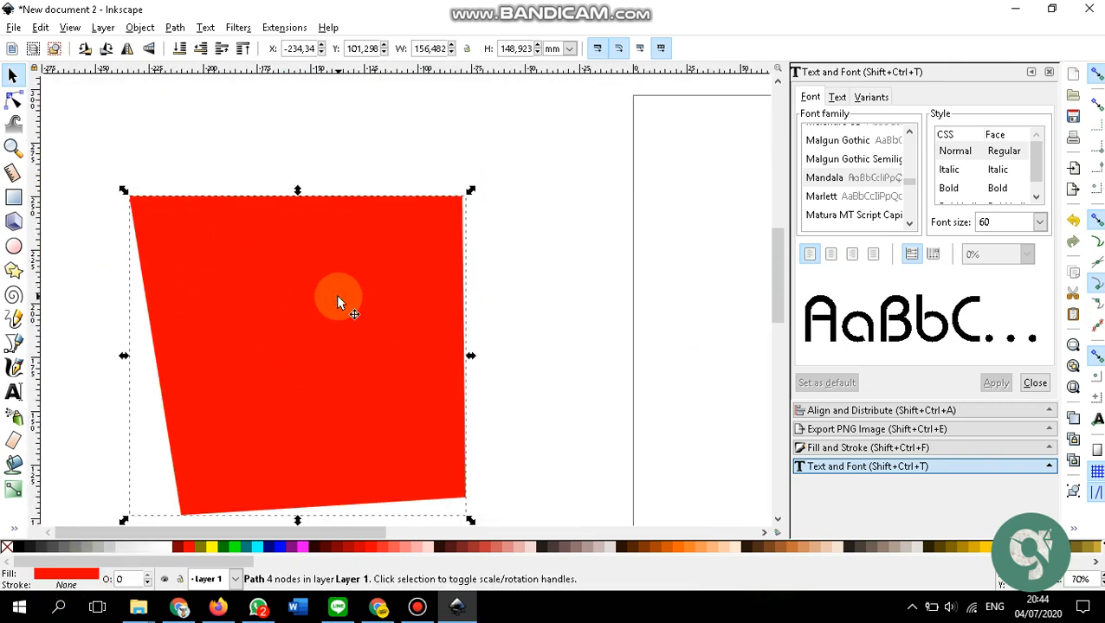
left_click(14, 100)
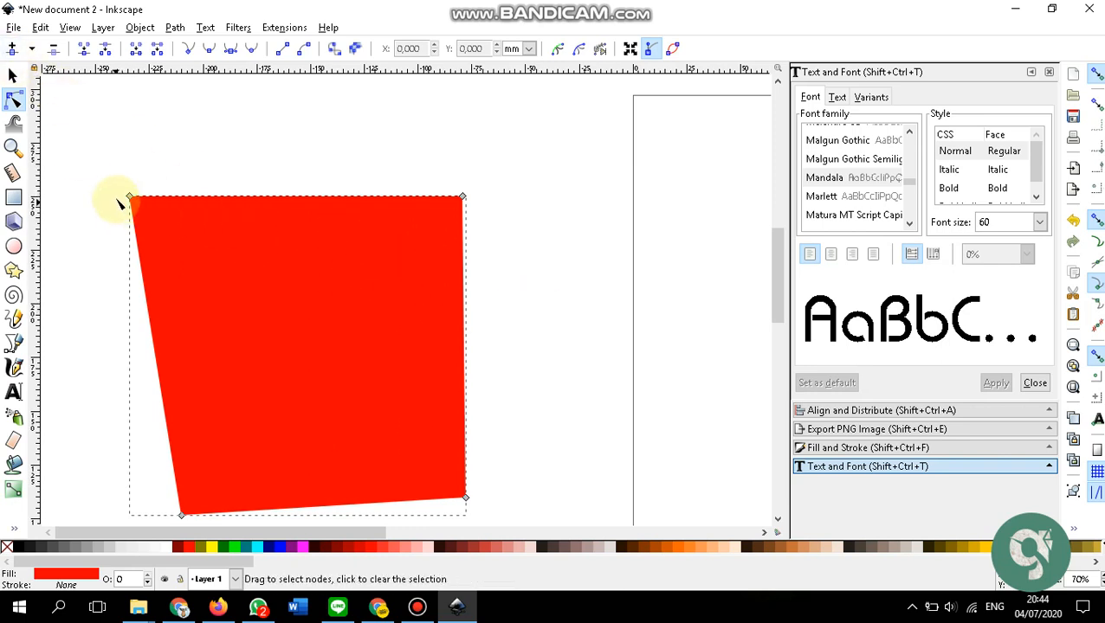
left_click_drag(128, 198, 285, 169)
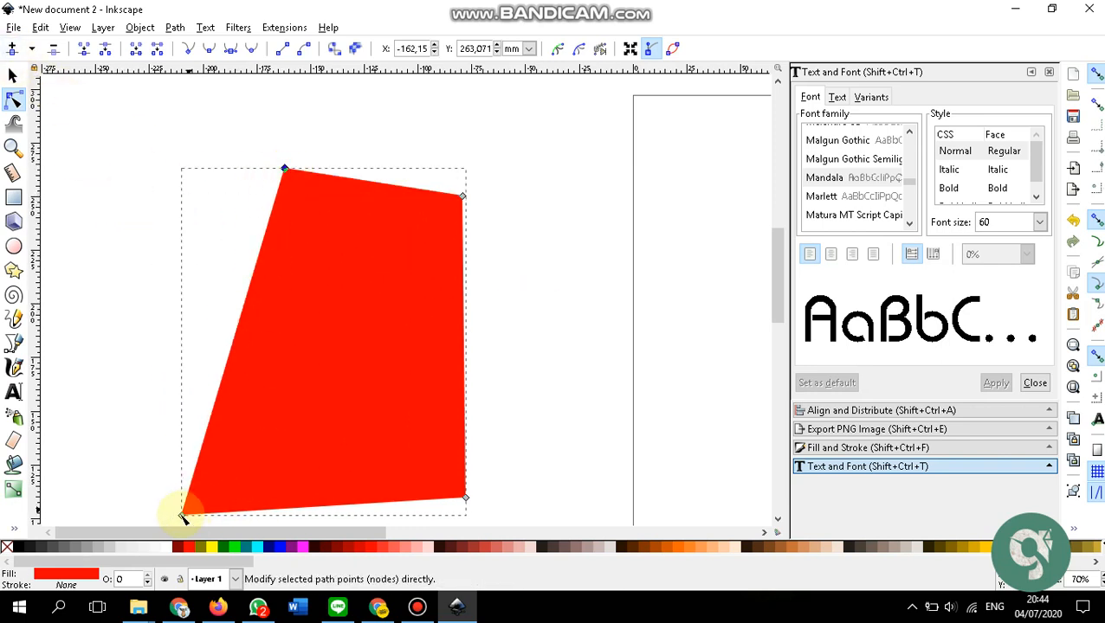
- Move the red shape's lower-left node to about X -256, Y 193 mm and its upper-right node to about X -51, Y 224 mm
left_click_drag(182, 514, 83, 319)
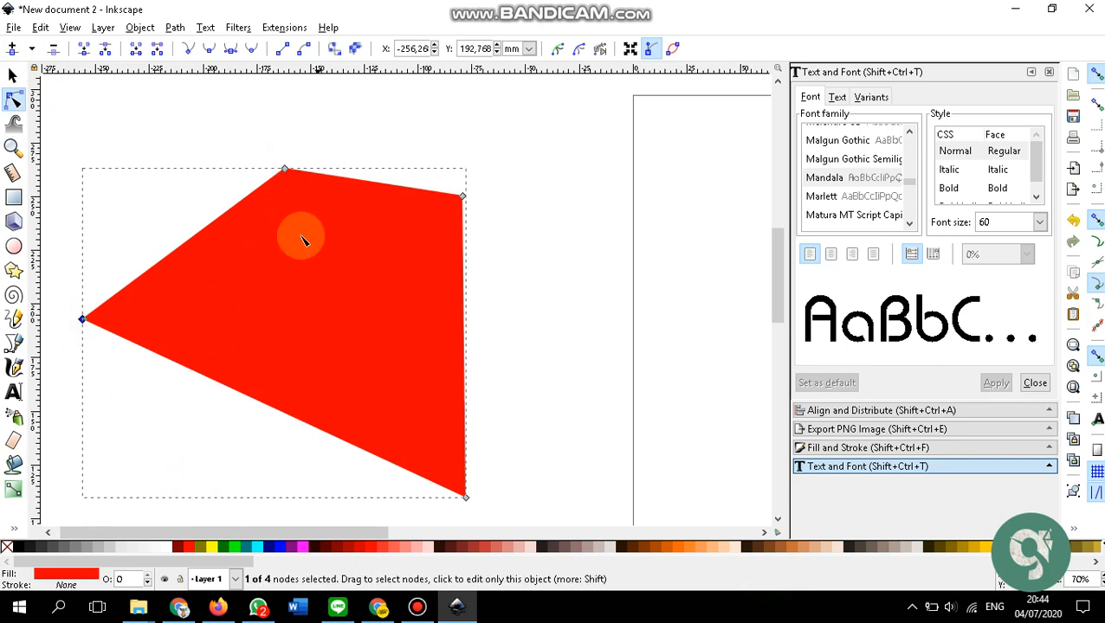
left_click_drag(465, 199, 524, 252)
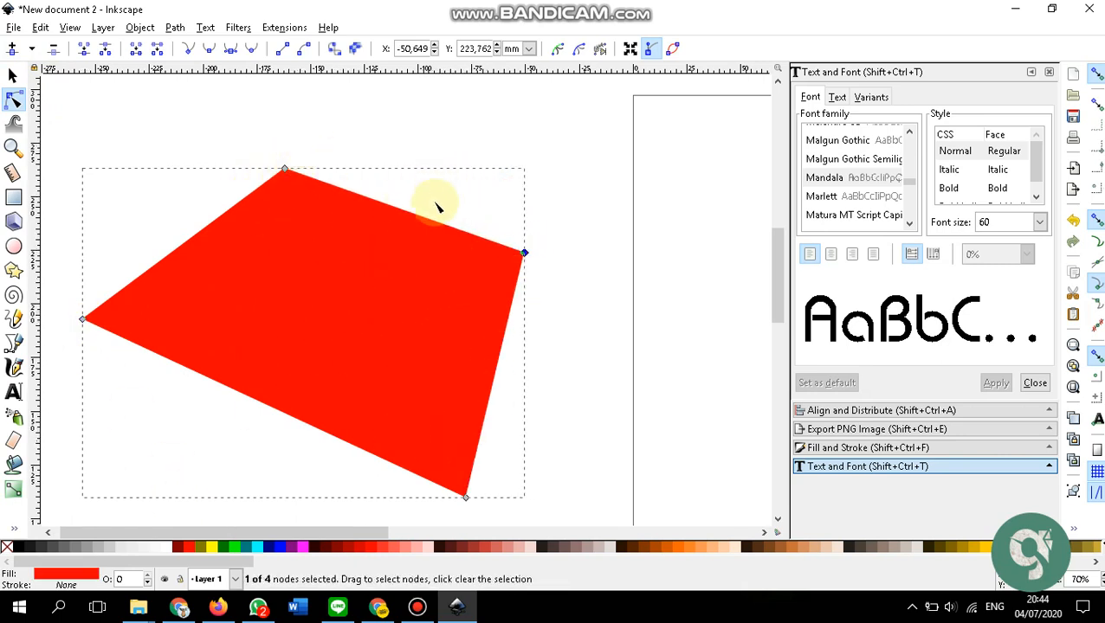
- Add a node on the shape's lower-left edge, pull it inward to about X -144, Y 200 mm, and deselect the shape
double_click(267, 407)
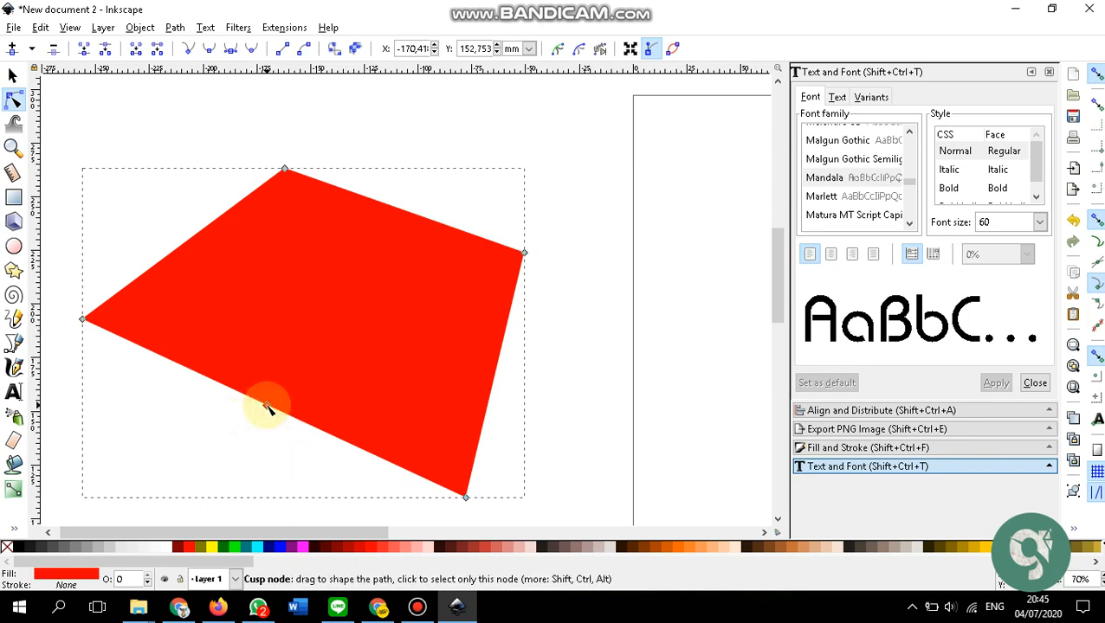
left_click_drag(268, 407, 324, 307)
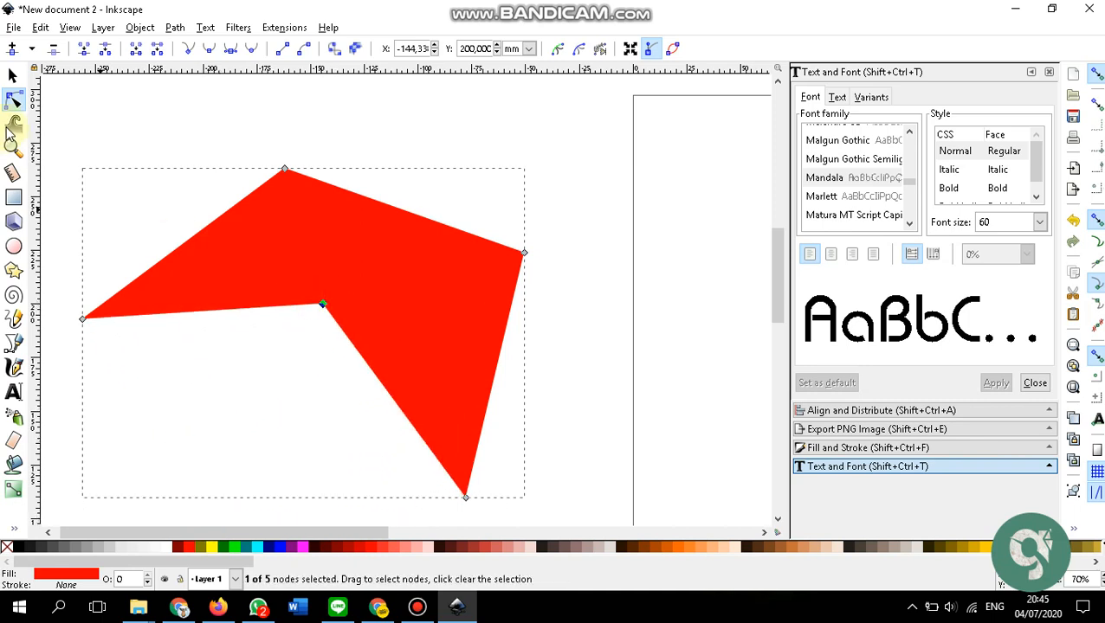
left_click(13, 76)
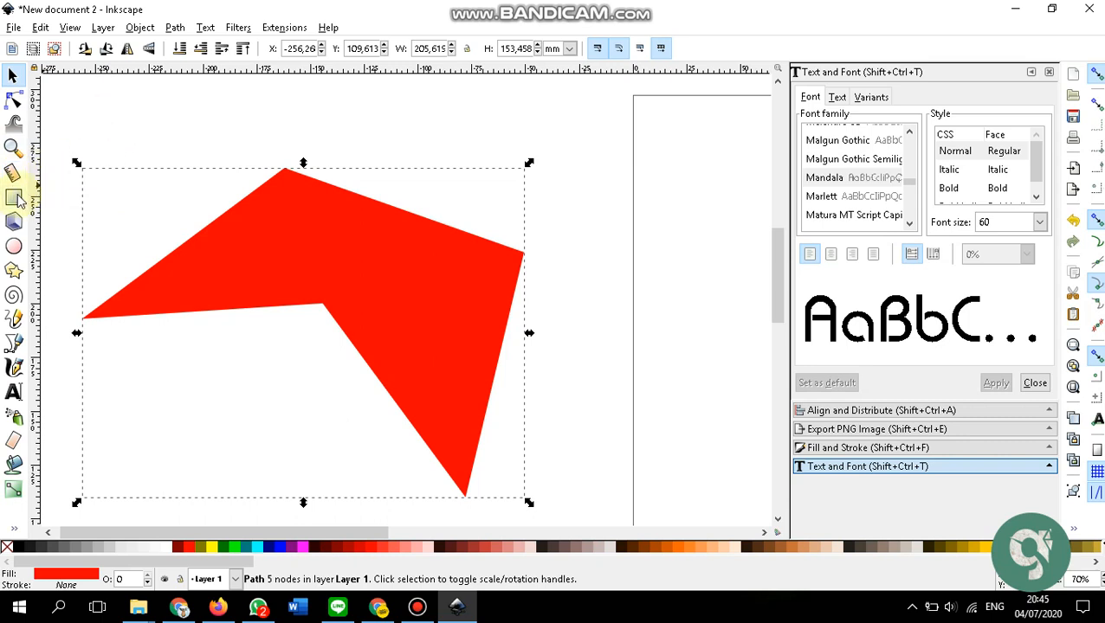
left_click(138, 123)
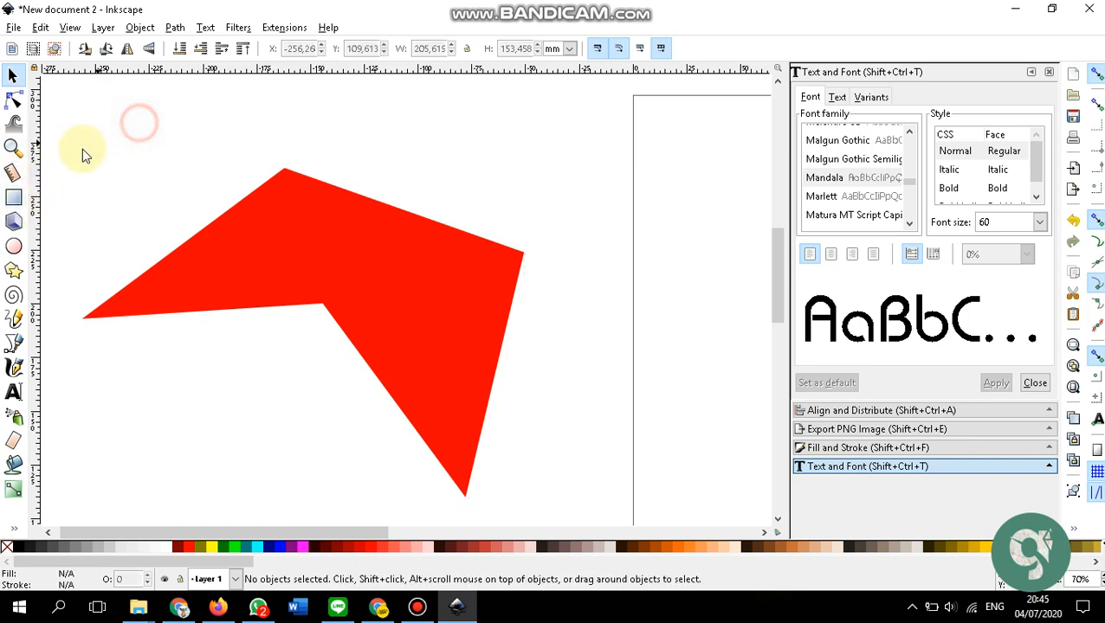
- Draw a rectangle about 34 by 33 mm just above the red shape's right corner
left_click(15, 199)
left_click_drag(484, 128, 560, 200)
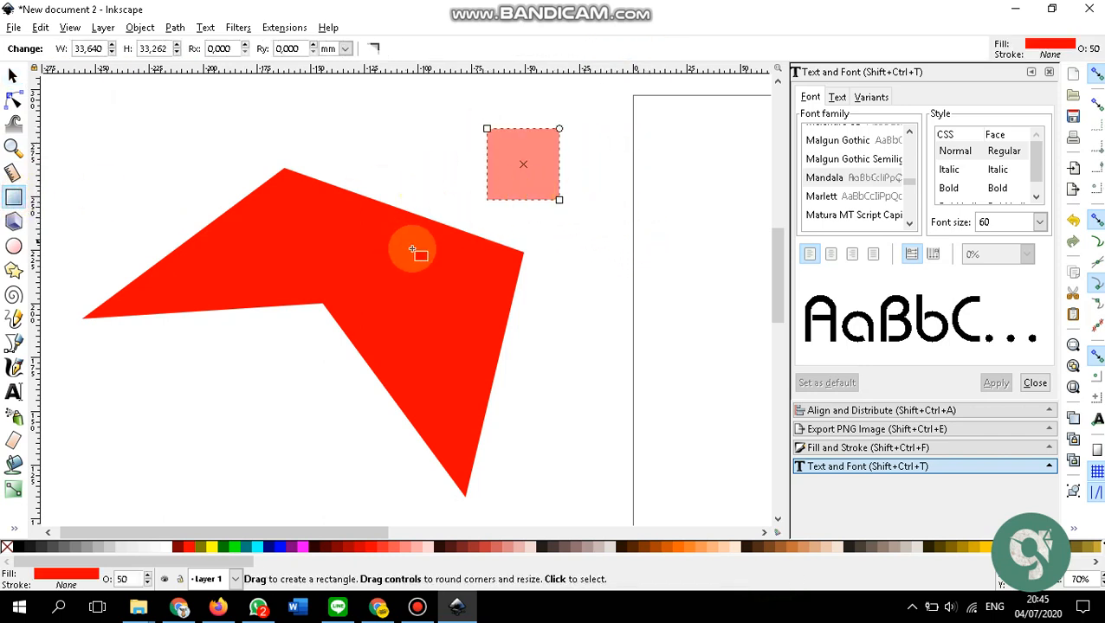
- Reposition the small rectangle to about X -72, Y 244 mm and the large red shape to about X -284, Y 116 mm
left_click(13, 76)
left_click_drag(534, 164, 505, 214)
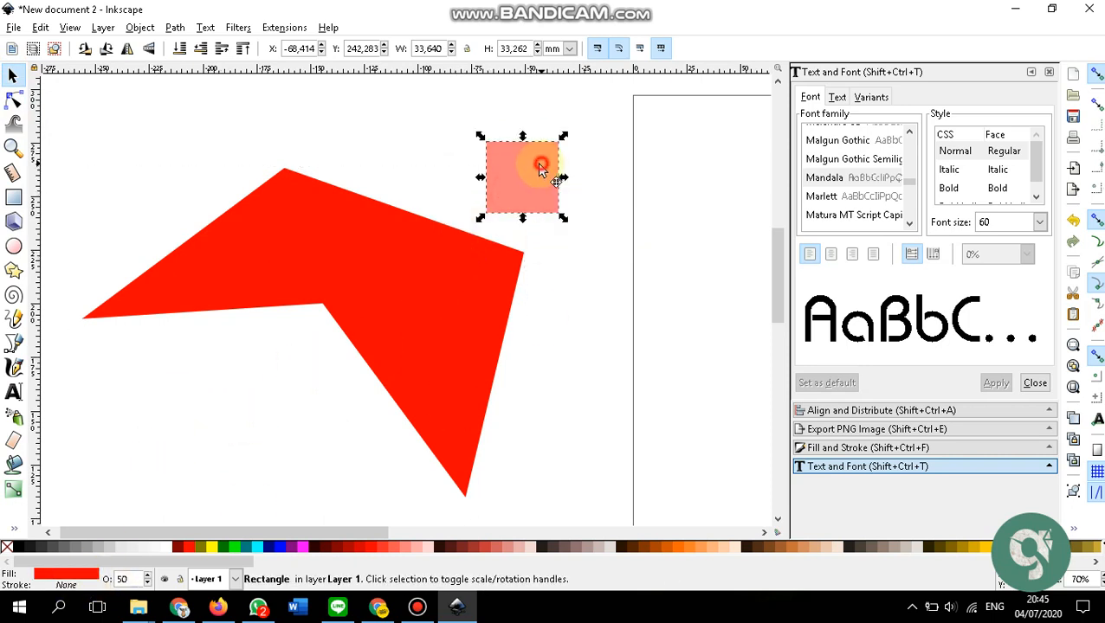
mouse_move(541, 170)
left_mouse_down()
mouse_move(498, 239)
mouse_move(531, 165)
left_mouse_up()
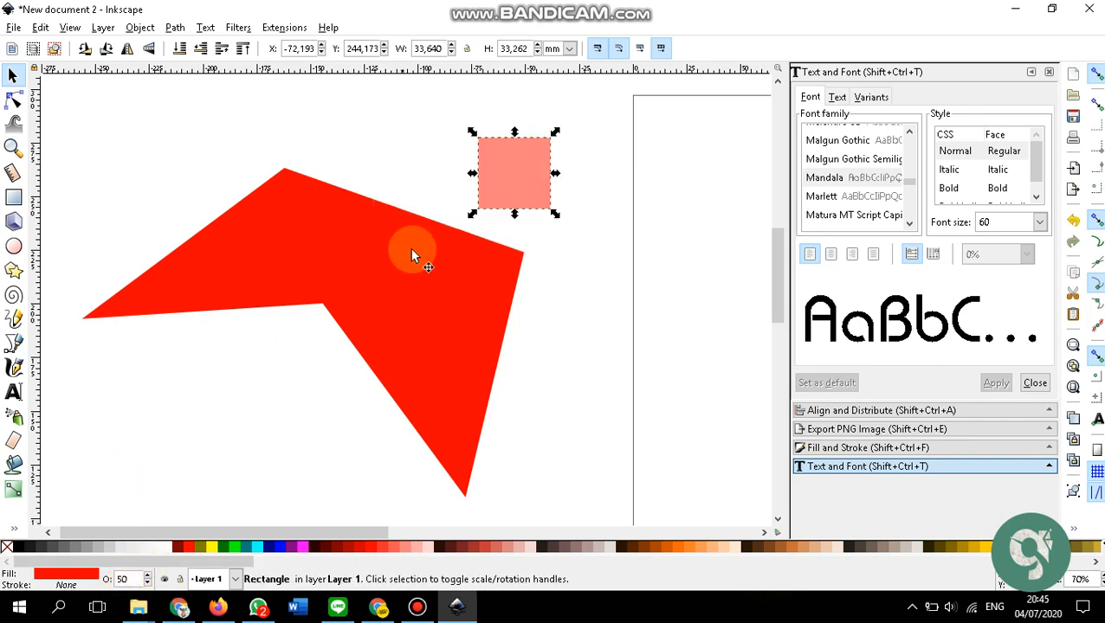
left_click_drag(436, 296, 399, 255)
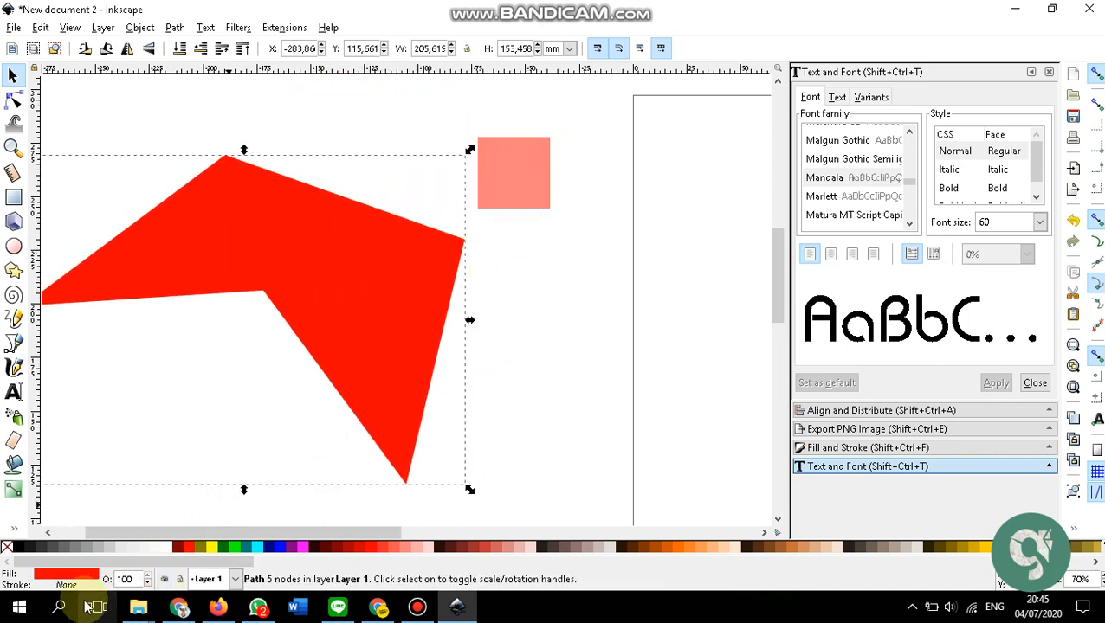
- Set the small rectangle's opacity to 100%
left_click(525, 191)
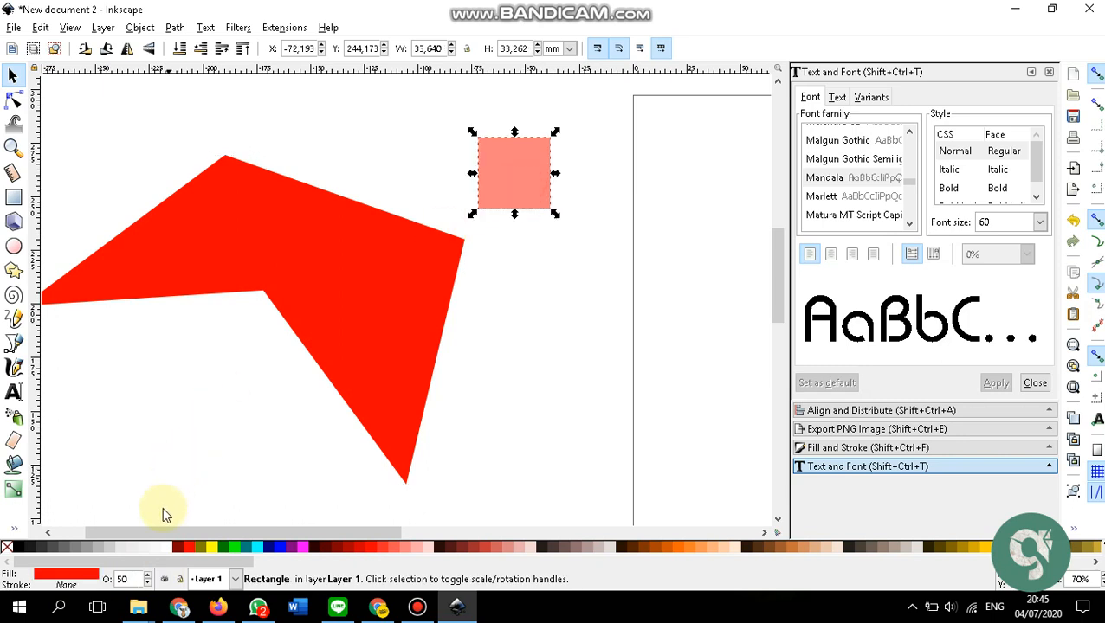
left_click_drag(130, 580, 108, 581)
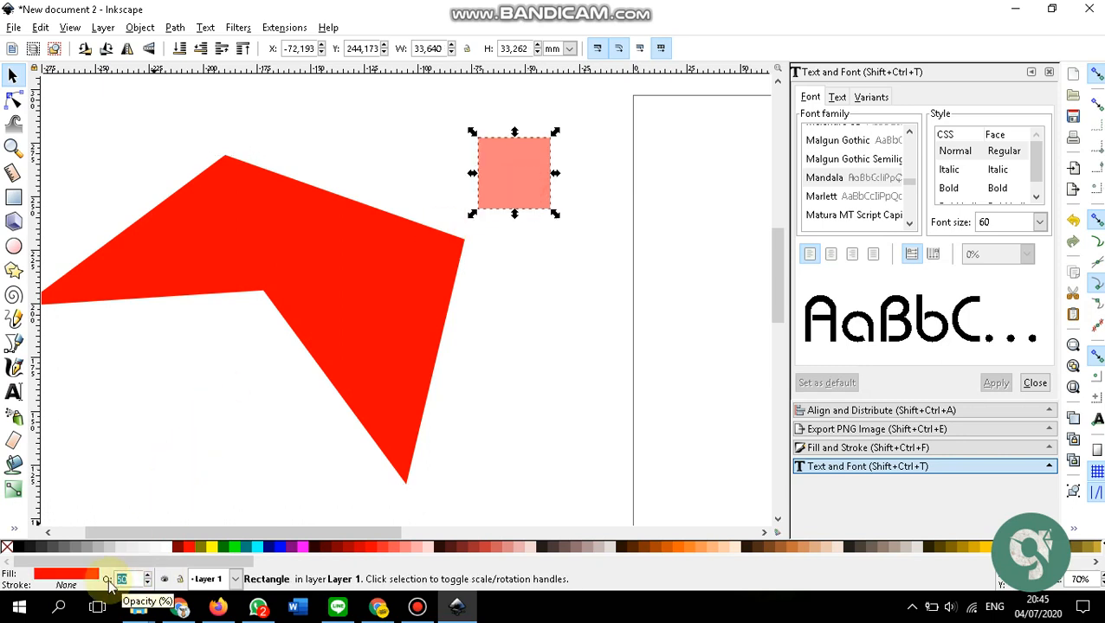
type("100")
key("Return")
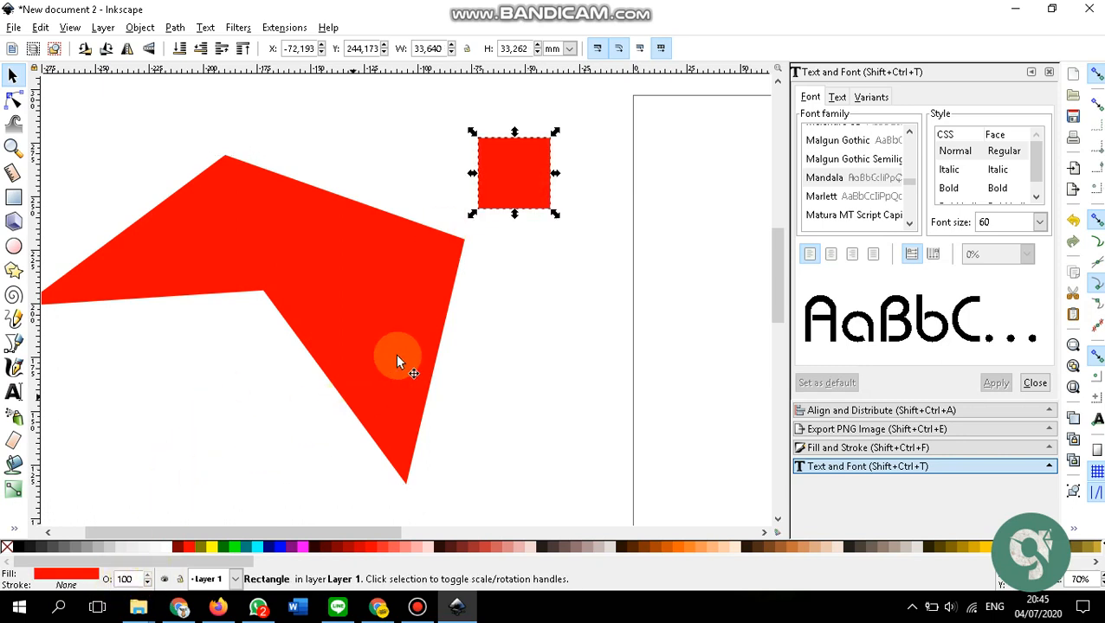
- Try the small rectangle over the large shape's right corner, undo that move, and place it clear of the shape at about X -56, Y 237 mm
left_click(555, 148)
left_click_drag(493, 196, 442, 265)
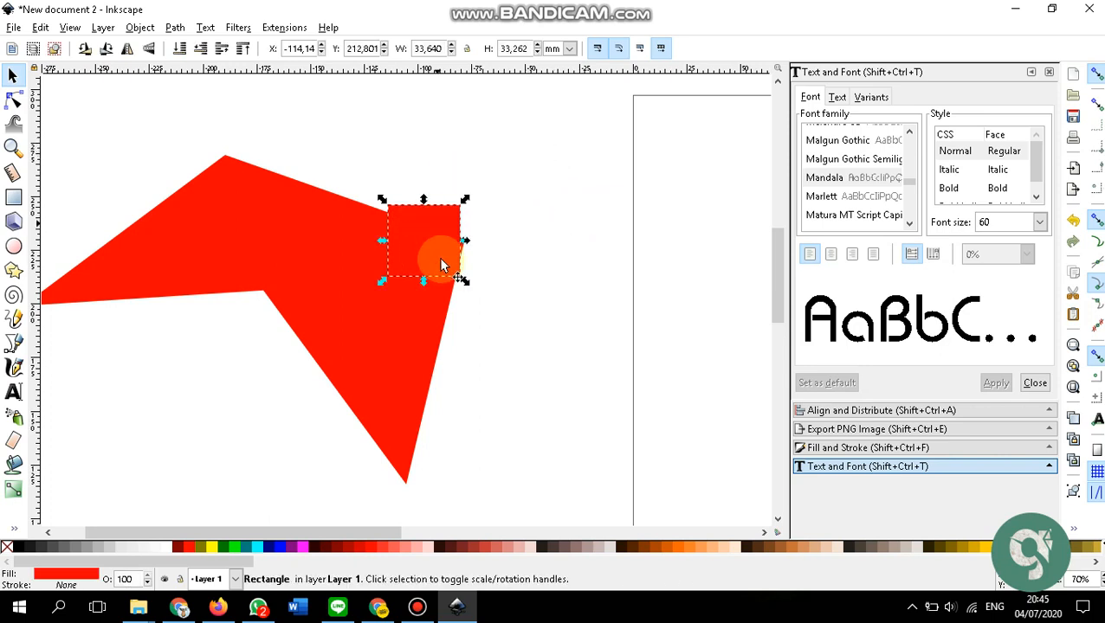
key("ctrl+z")
left_click(573, 322)
left_click(556, 192)
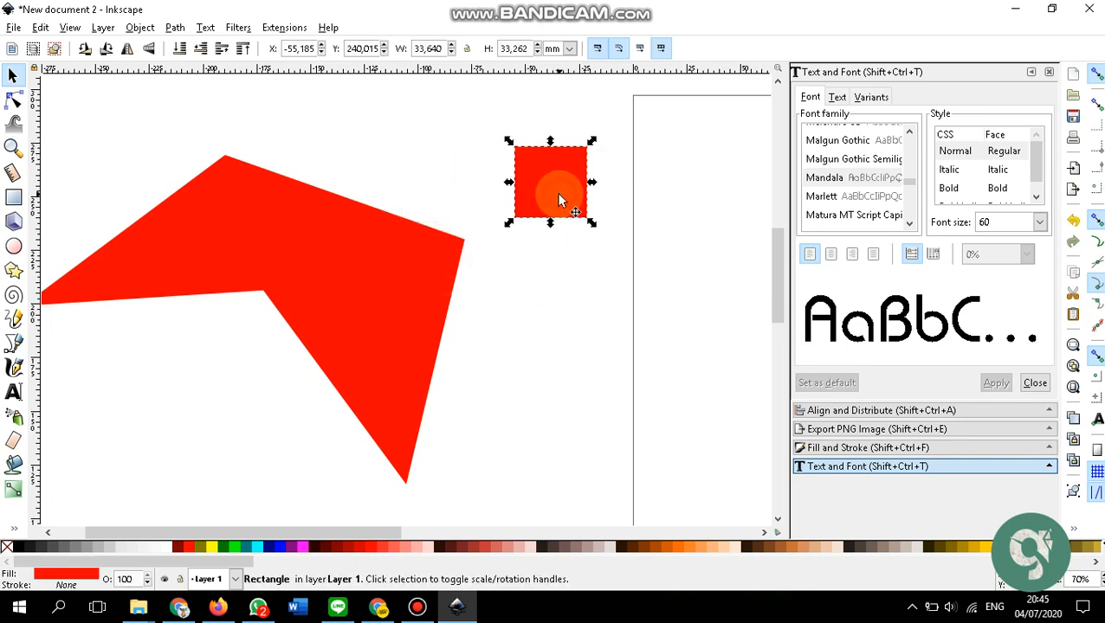
left_click_drag(556, 193, 545, 185)
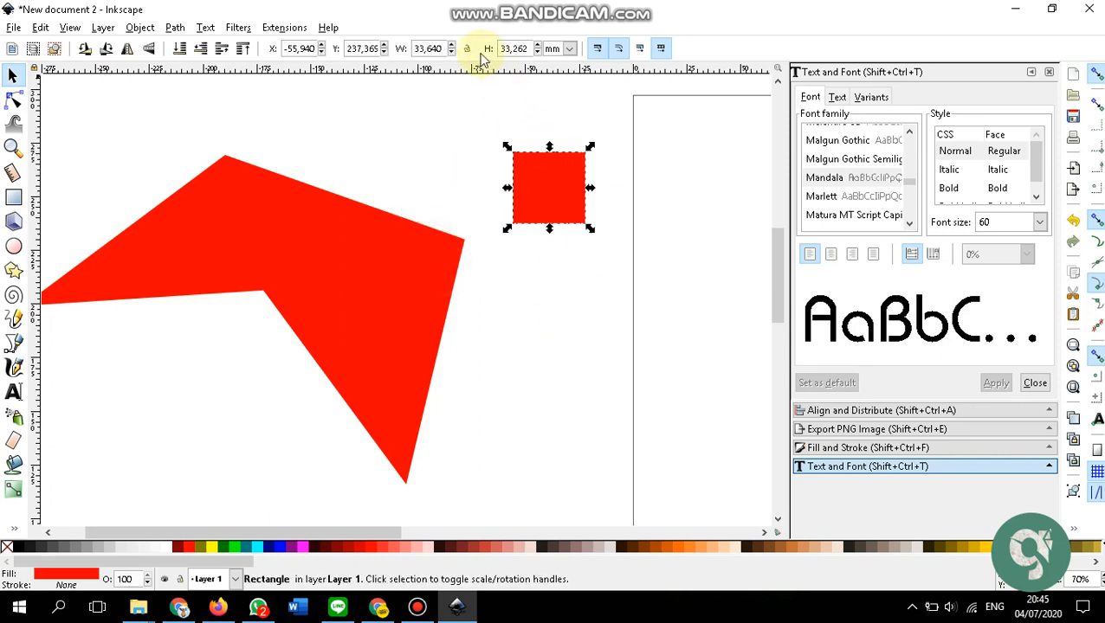
- Switch the measurement unit to px and back to mm
left_click(569, 49)
left_click(572, 49)
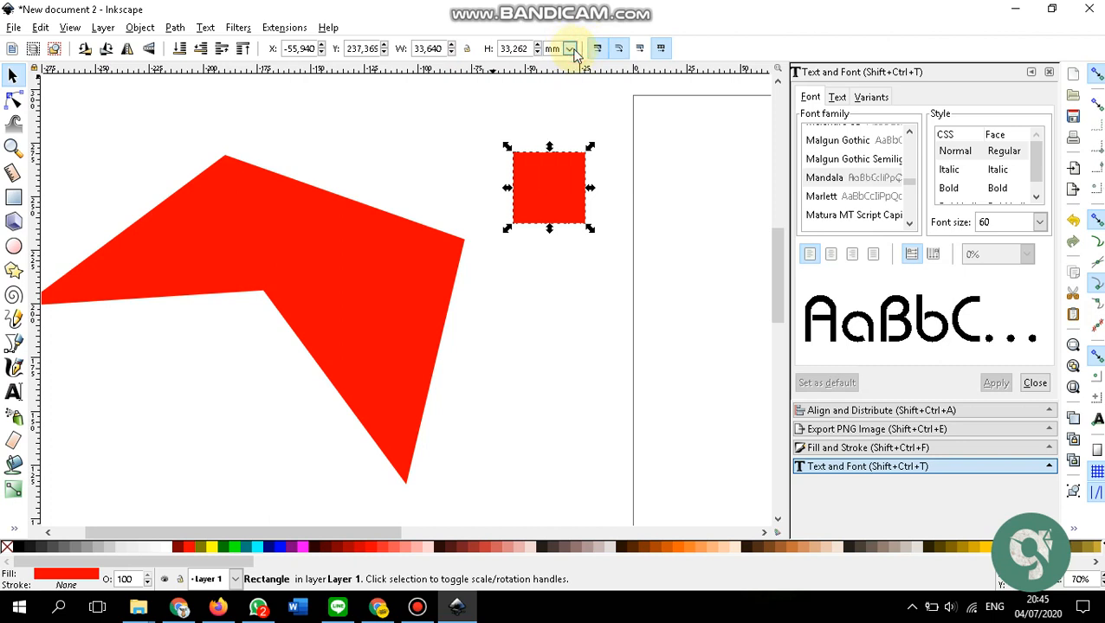
left_click(571, 49)
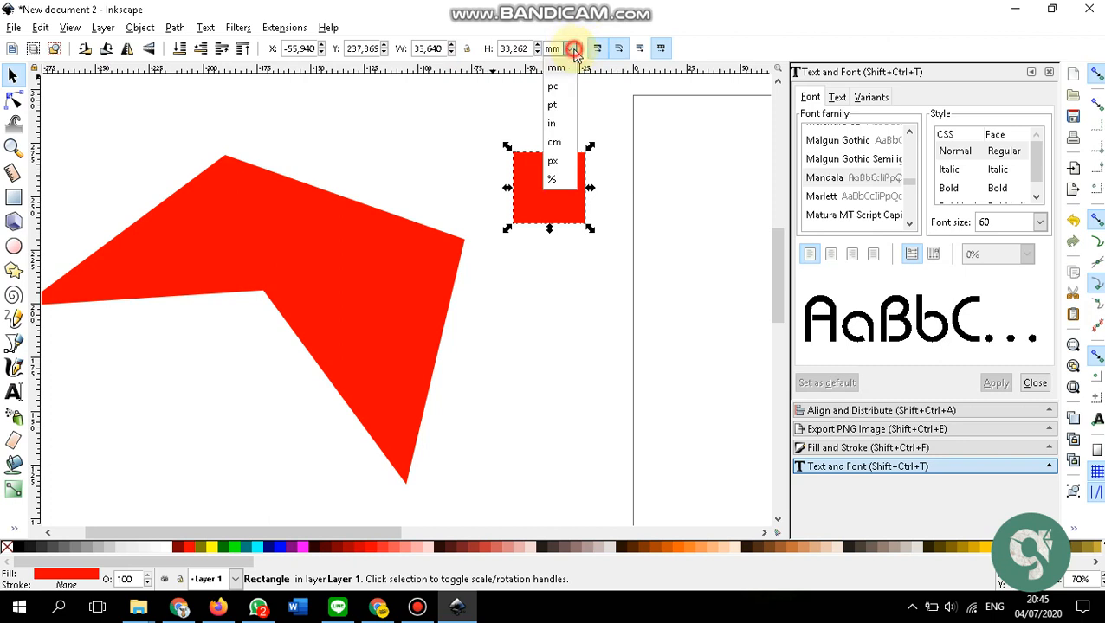
left_click(558, 165)
left_click(573, 50)
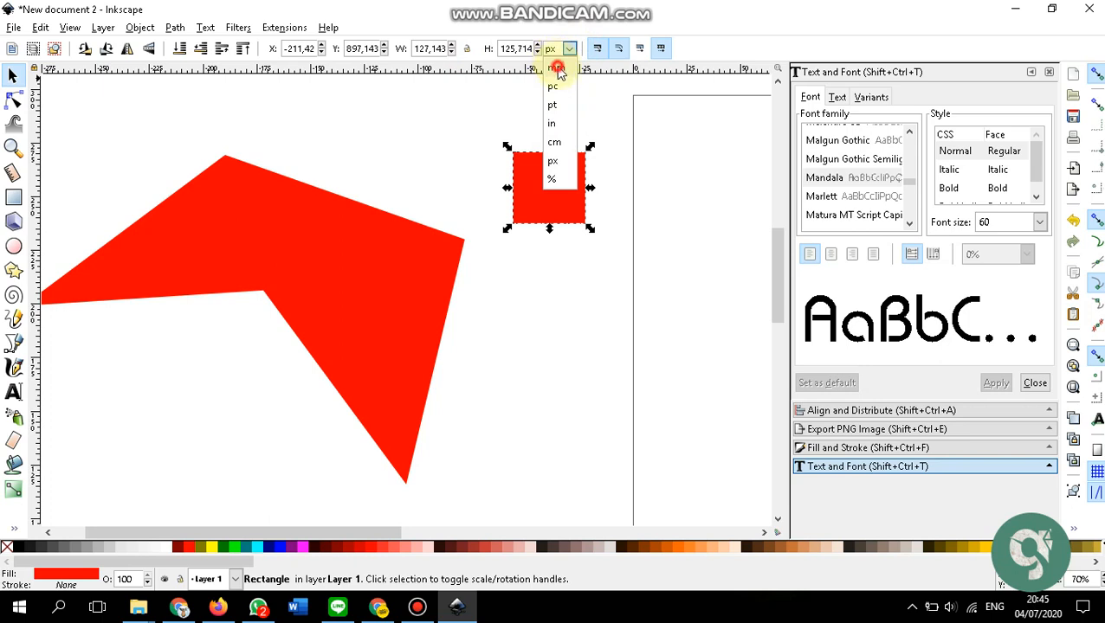
left_click(556, 67)
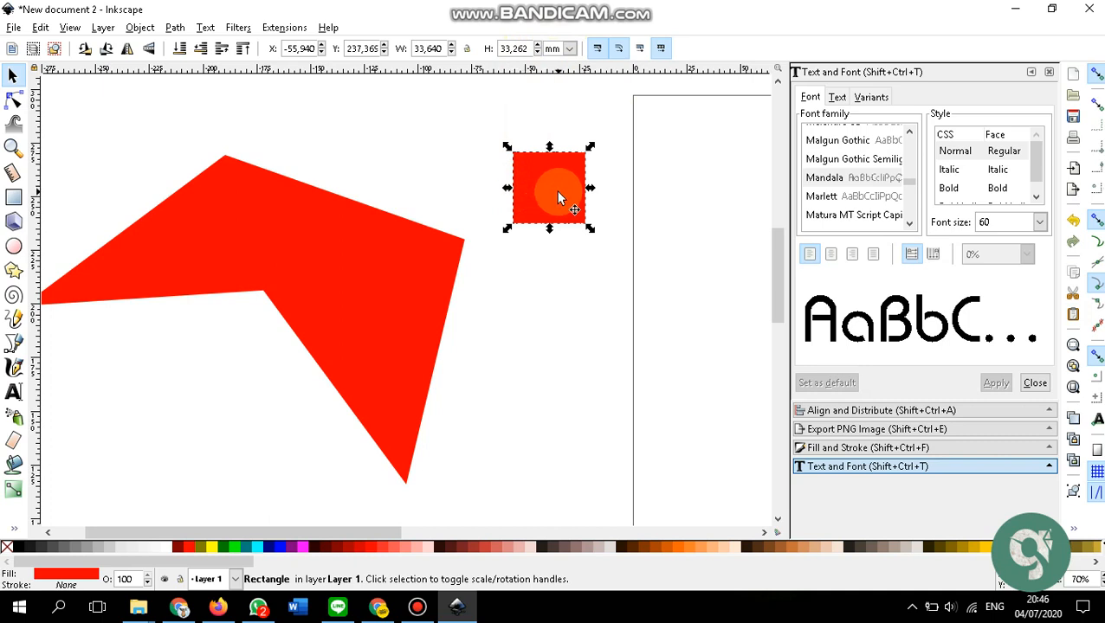
- Set the small rectangle's width and height to 50 mm and place it beside the large shape at about X -63, Y 211 mm
left_click_drag(555, 189, 466, 167)
left_click(468, 166)
left_click(427, 49)
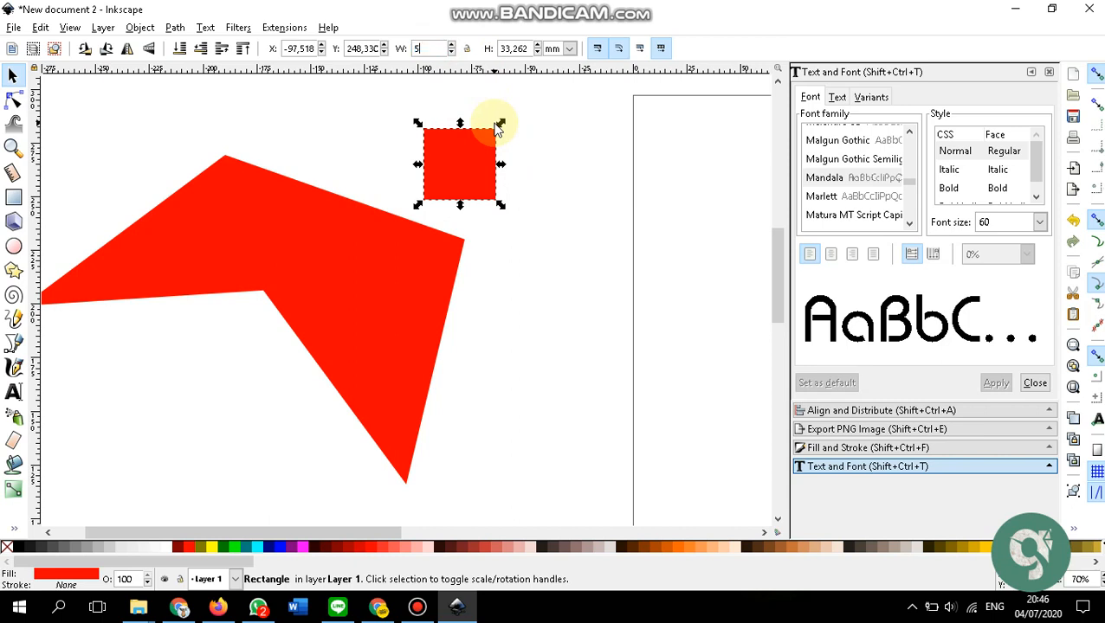
key("Tab")
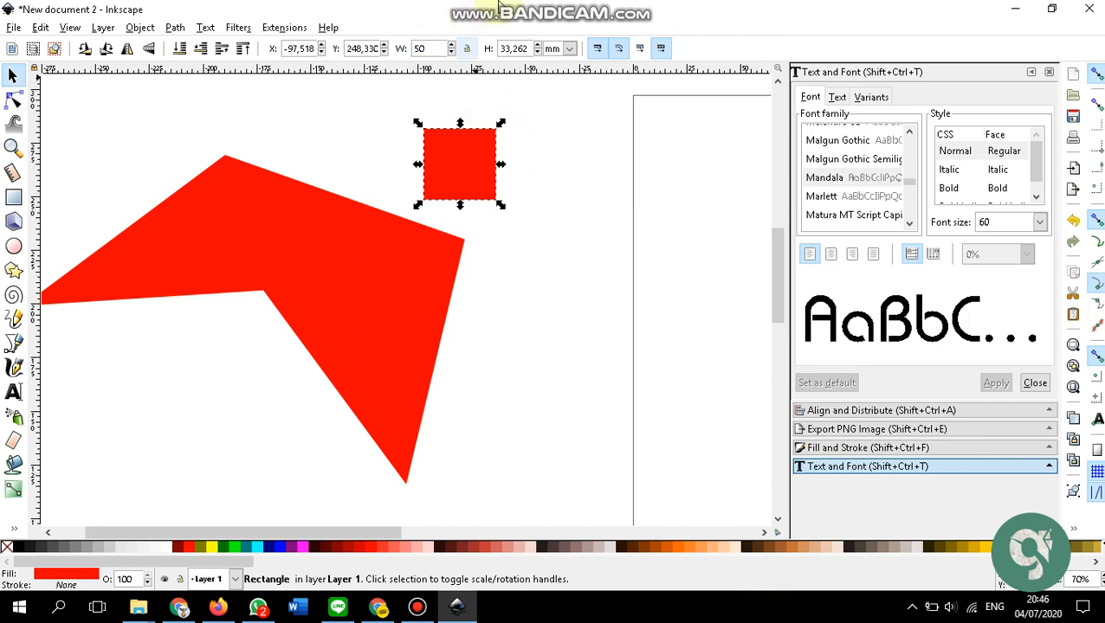
left_click(517, 49)
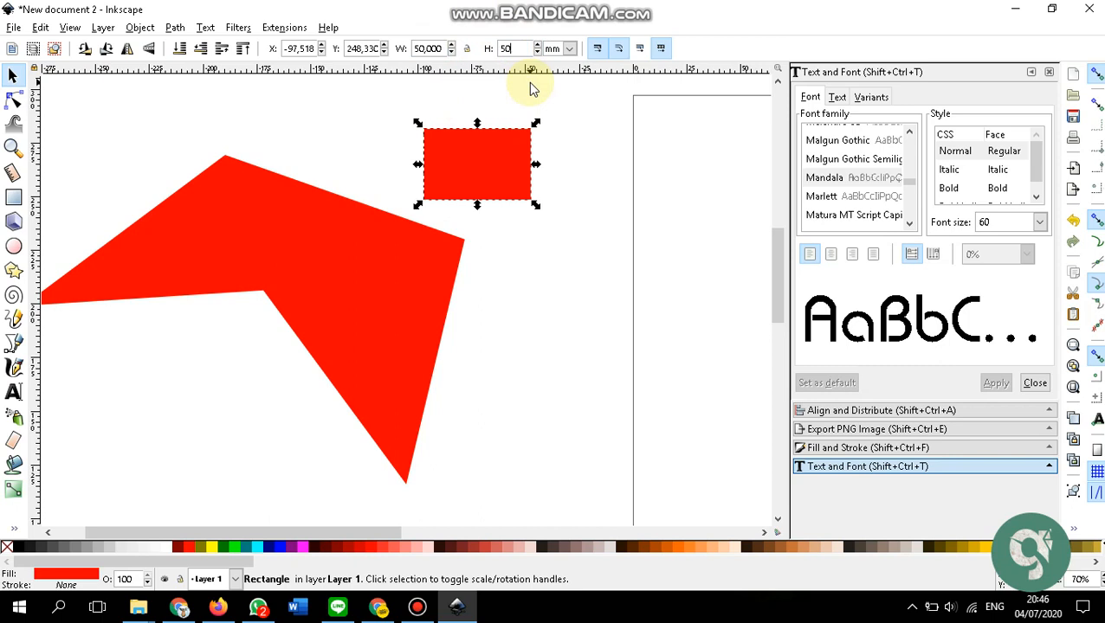
key("Return")
left_click(571, 189)
left_click_drag(478, 149, 552, 211)
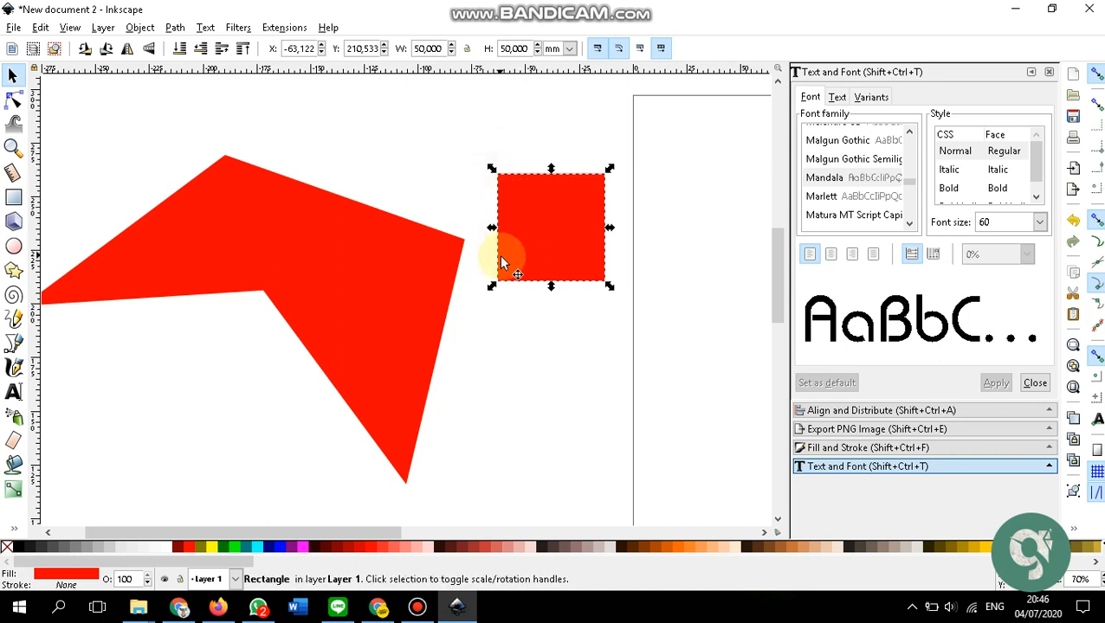
- Lock the square's width and height together and enlarge it proportionally from its upper-left corner to about 52 by 52 mm
left_click(468, 49)
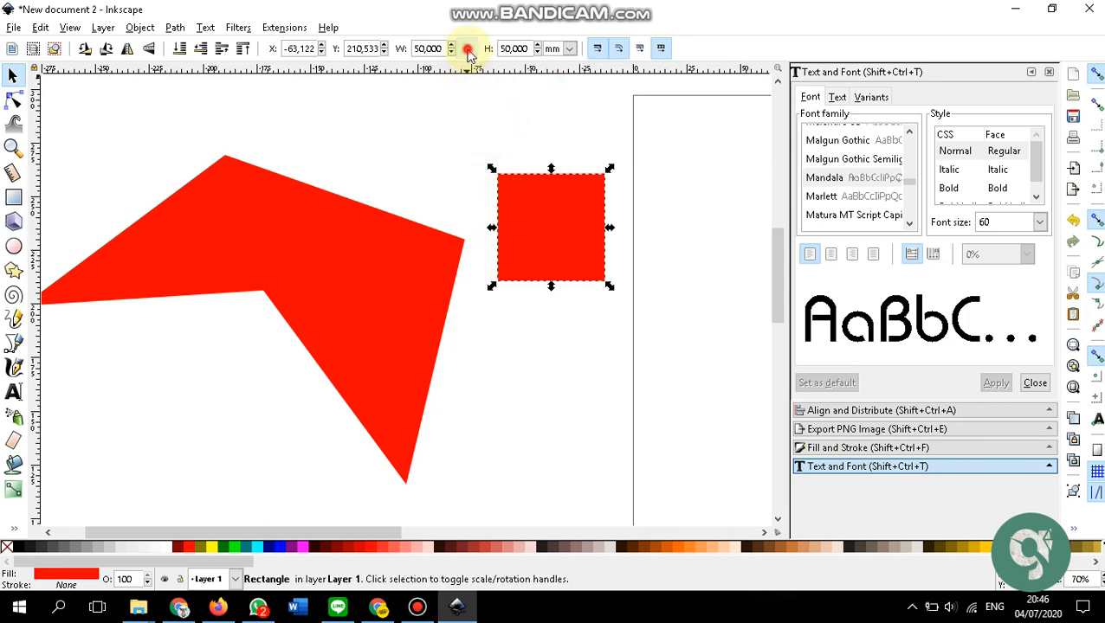
mouse_move(491, 173)
left_mouse_down()
mouse_move(511, 197)
mouse_move(511, 180)
mouse_move(559, 264)
mouse_move(555, 235)
mouse_move(502, 170)
left_mouse_up()
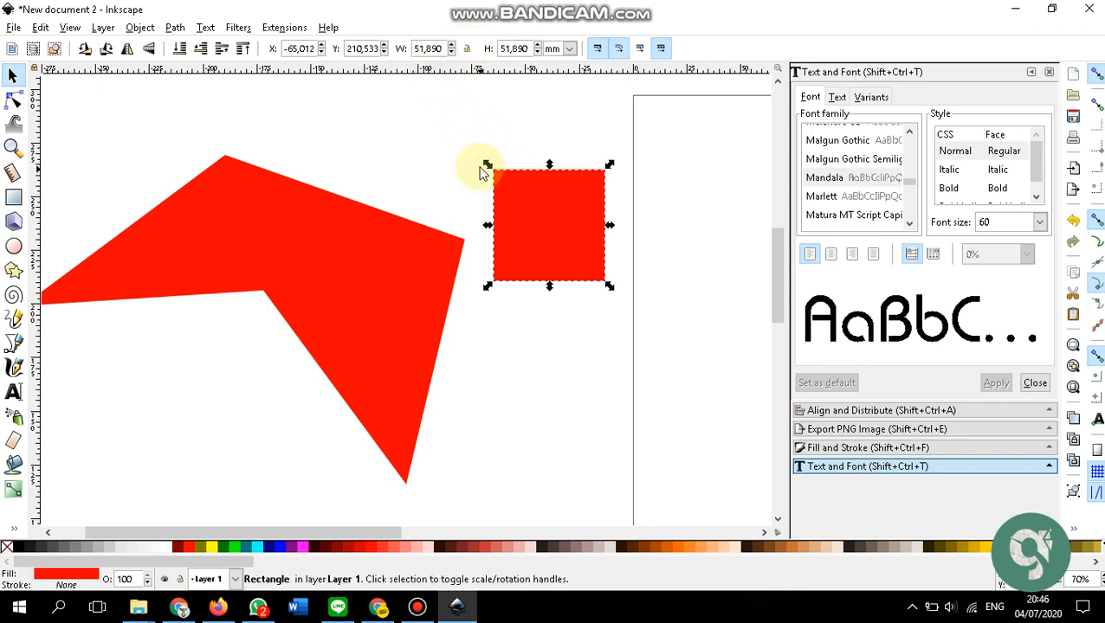
- Try a non-proportional resize of the square to about 27 by 51 mm, undo it, and deselect the square
left_click_drag(487, 166, 543, 170)
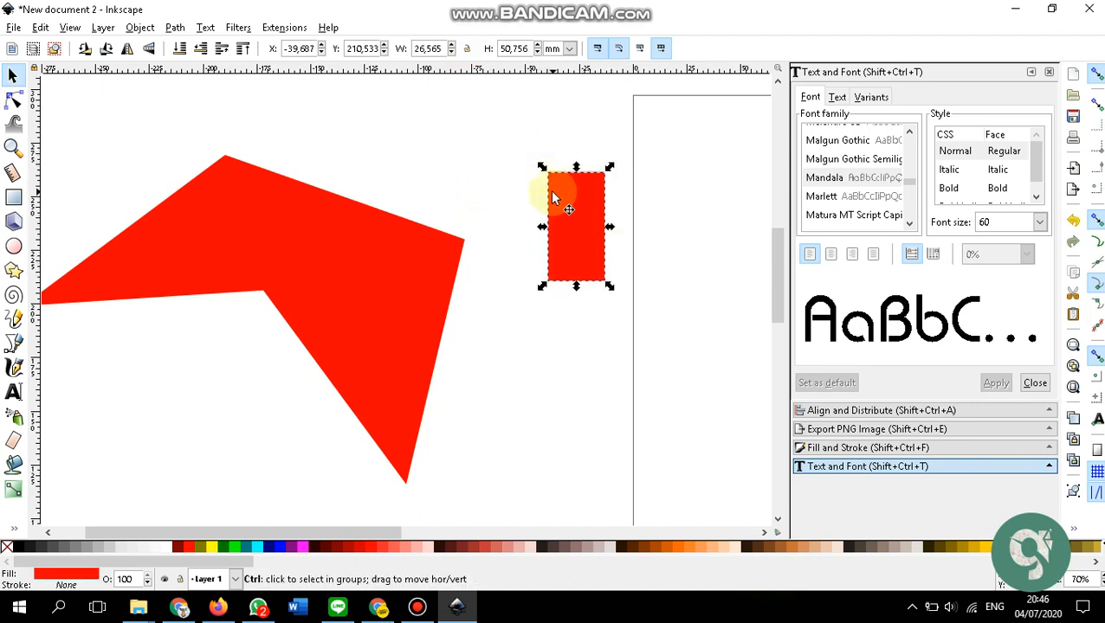
key("ctrl+z")
scroll(611, 242, "down", 3, "ctrl")
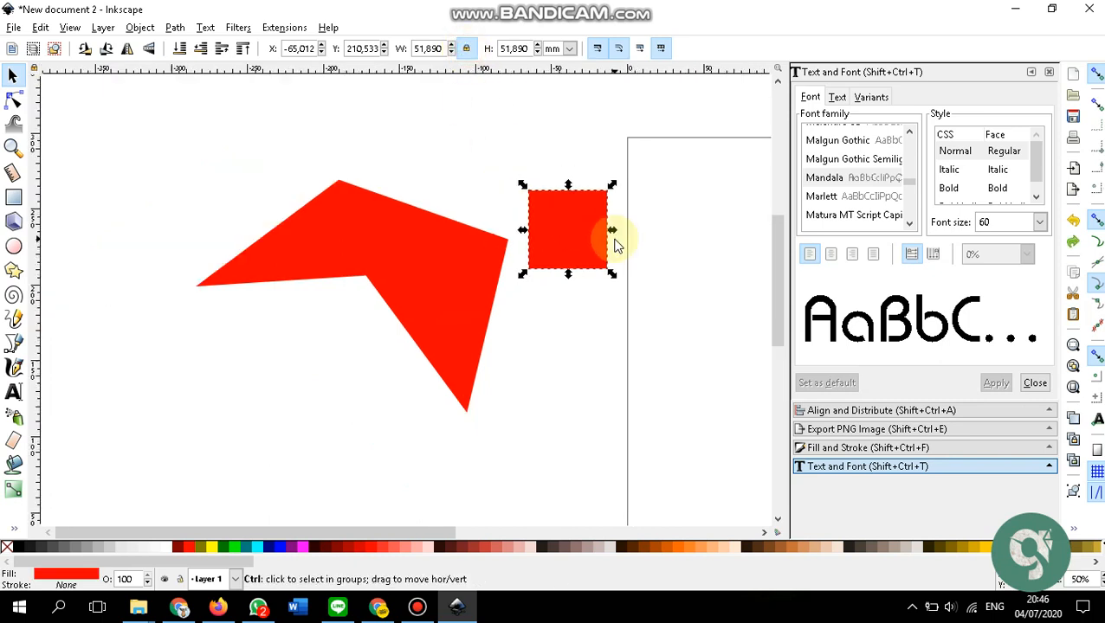
scroll(585, 261, "up", 3, "ctrl")
left_click(471, 153)
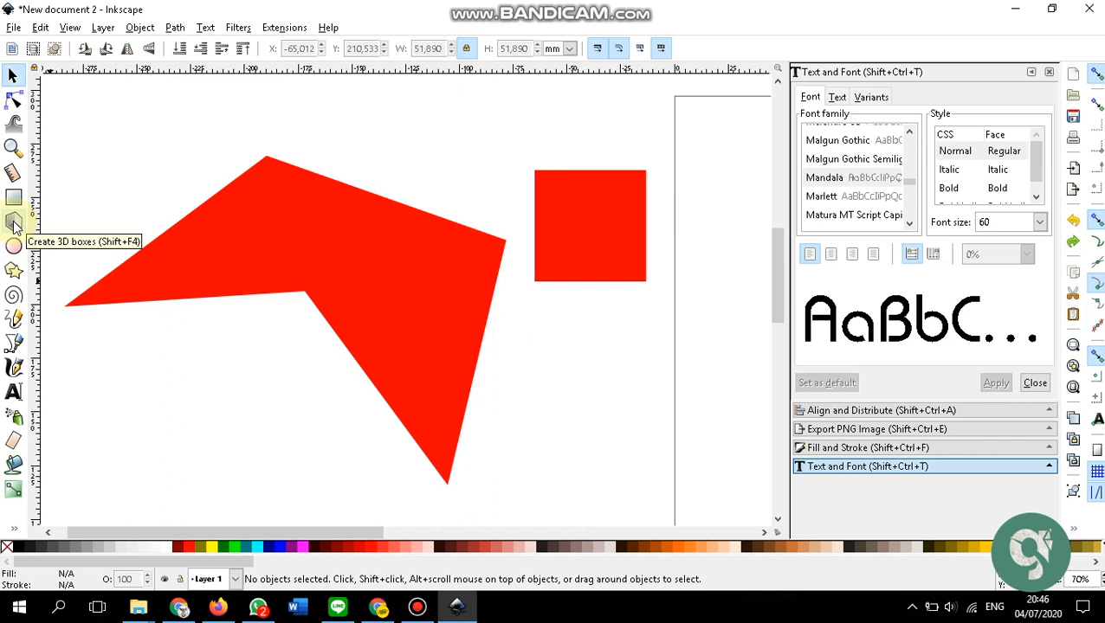
- Draw a circle about 35 mm across above the large shape's left arm and fill it with brown #803300
left_click(13, 245)
mouse_move(99, 115)
left_mouse_down()
mouse_move(126, 138)
mouse_move(128, 206)
mouse_move(143, 139)
mouse_move(89, 123)
mouse_move(173, 154)
mouse_move(177, 178)
mouse_move(114, 116)
mouse_move(130, 142)
mouse_move(180, 173)
mouse_move(170, 186)
mouse_move(133, 167)
mouse_move(180, 193)
mouse_move(136, 155)
mouse_move(175, 188)
left_mouse_up()
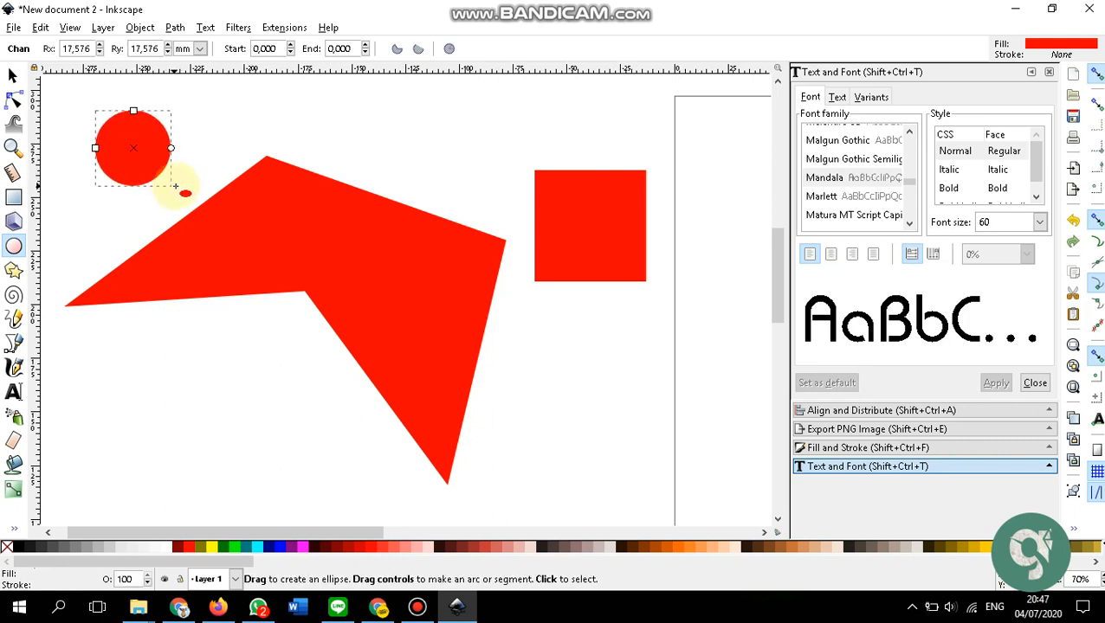
left_click(13, 76)
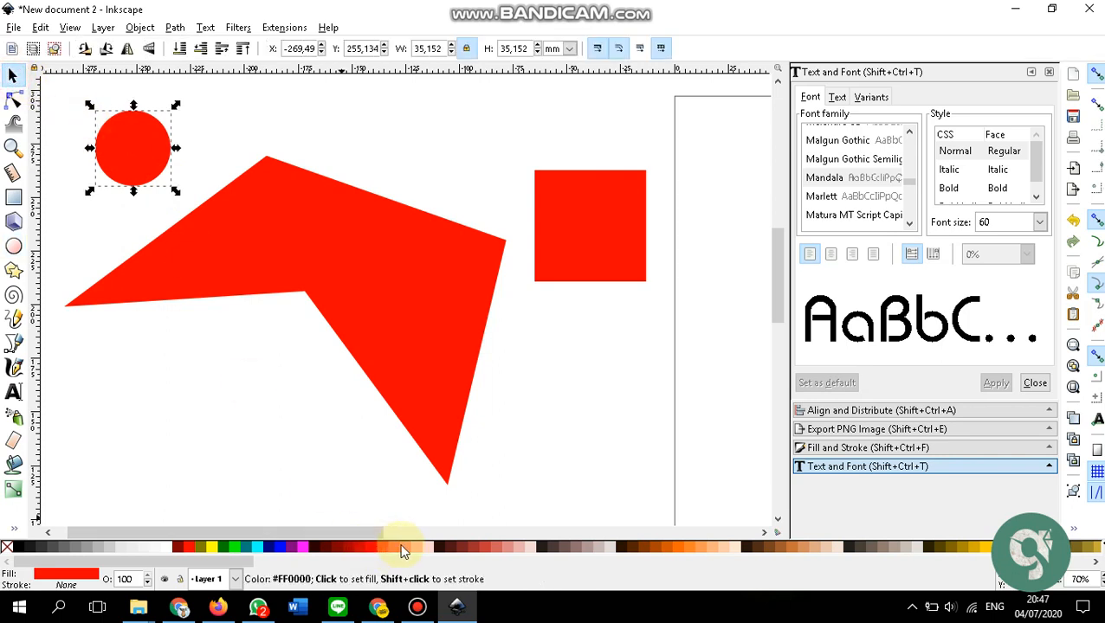
left_click(678, 547)
left_click(704, 548)
left_click(643, 547)
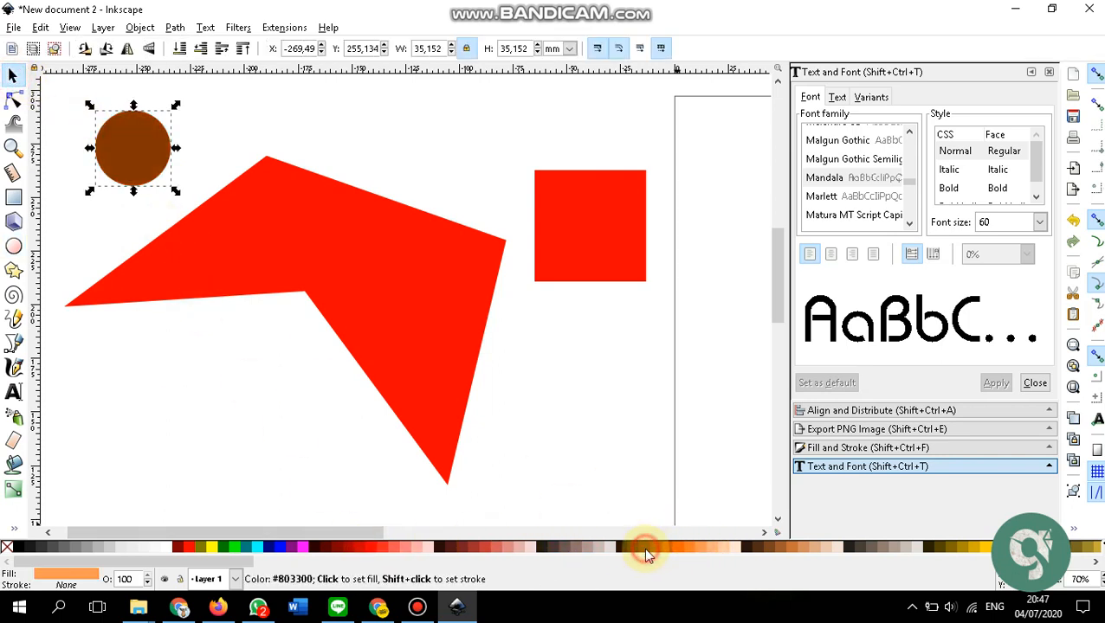
- Draw a three-cornered star as a triangle, about 22 by 25 mm, above the large red shape
left_click(12, 272)
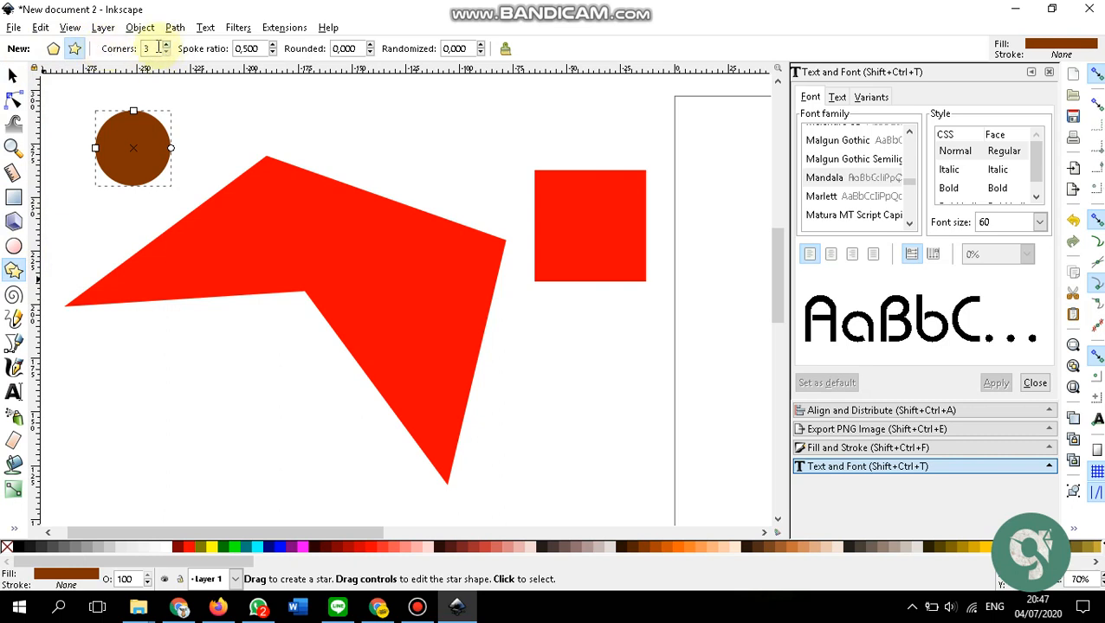
left_click_drag(361, 104, 391, 103)
left_click(12, 75)
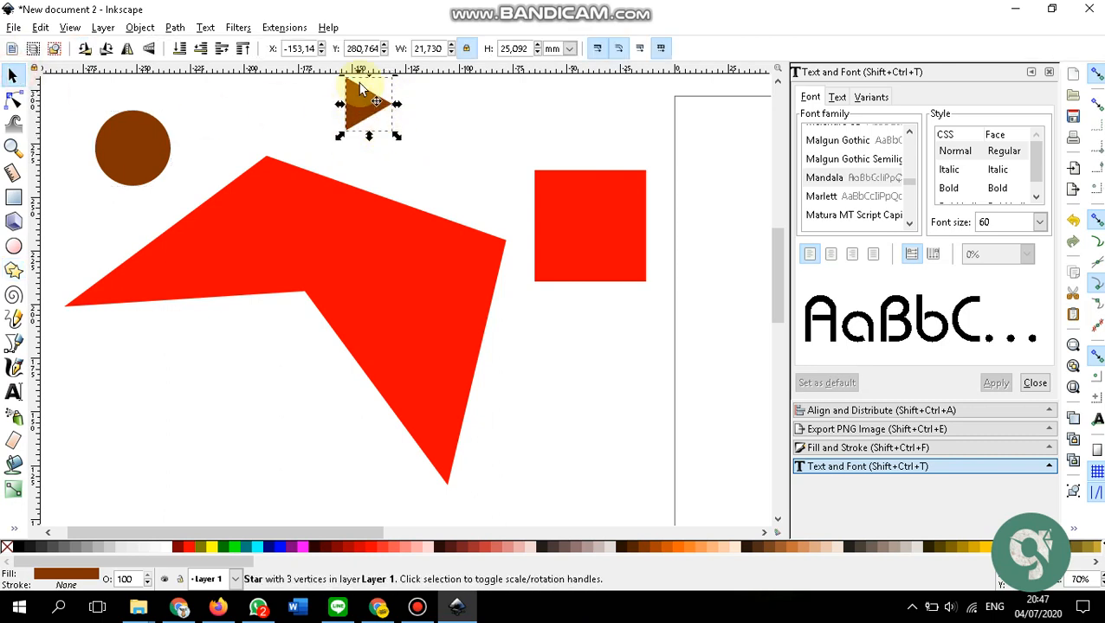
scroll(360, 85, "up", 4)
scroll(322, 113, "up", 4)
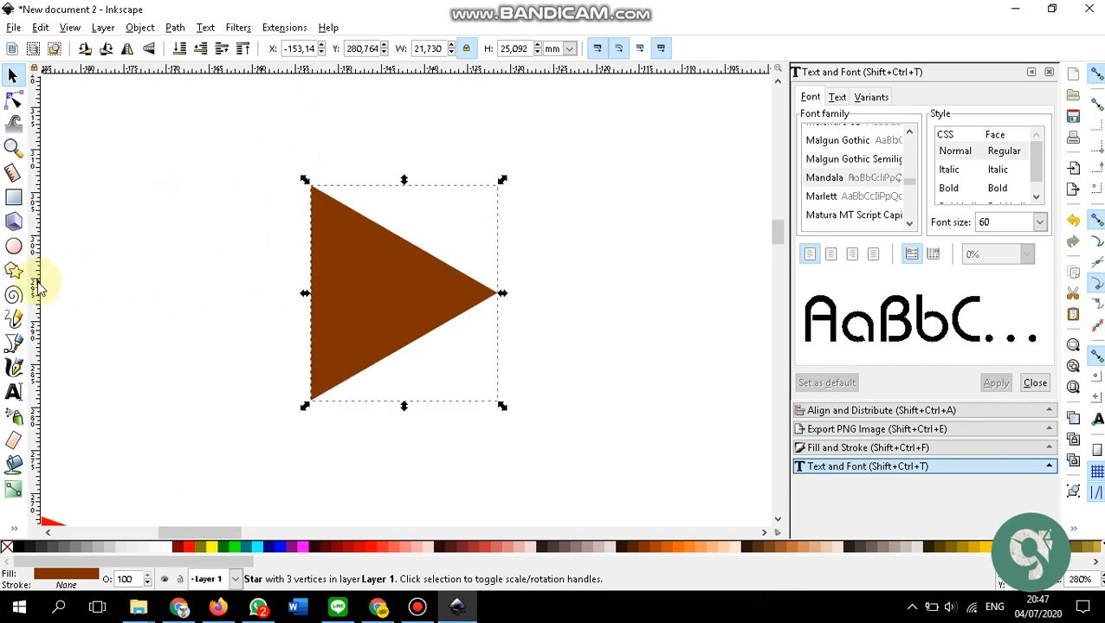
- Place two horizontal guides, one through the triangle's upper corner and one through its lower corner
mouse_move(36, 292)
left_mouse_down()
mouse_move(312, 309)
mouse_move(120, 313)
mouse_move(172, 321)
mouse_move(128, 327)
mouse_move(37, 308)
left_mouse_up()
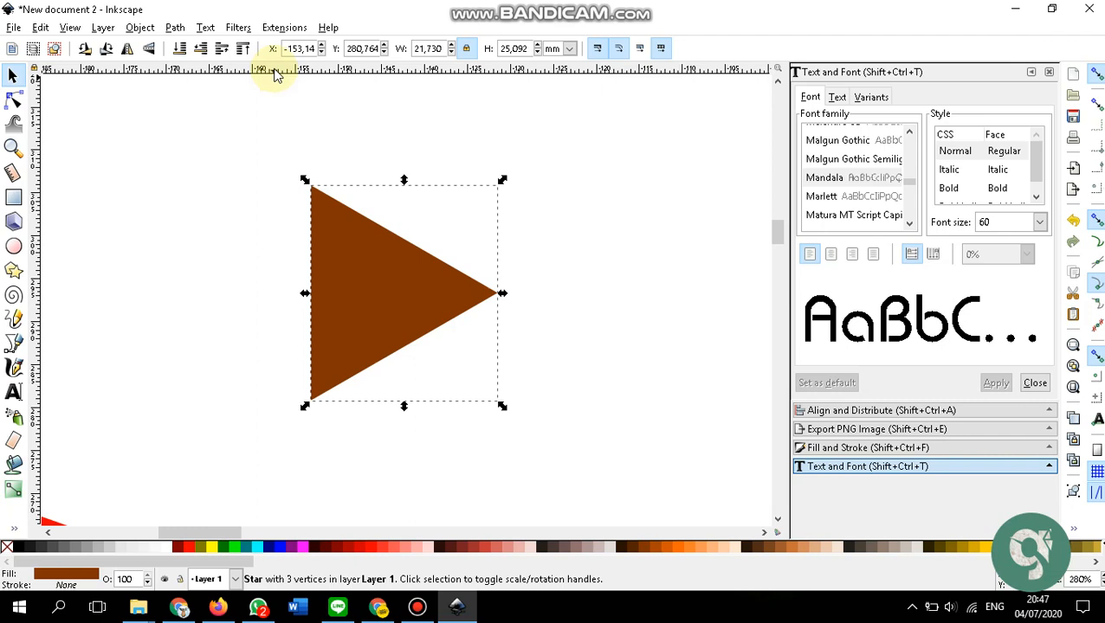
mouse_move(275, 73)
left_mouse_down()
mouse_move(277, 163)
mouse_move(286, 62)
left_mouse_up()
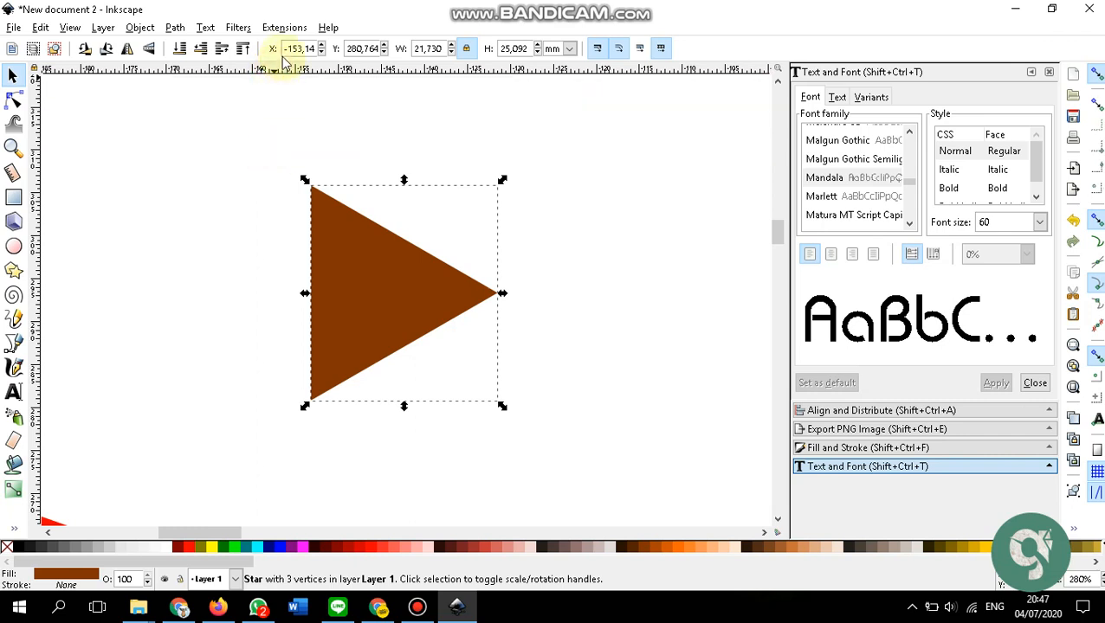
mouse_move(491, 75)
left_mouse_down()
mouse_move(500, 153)
mouse_move(486, 69)
left_mouse_up()
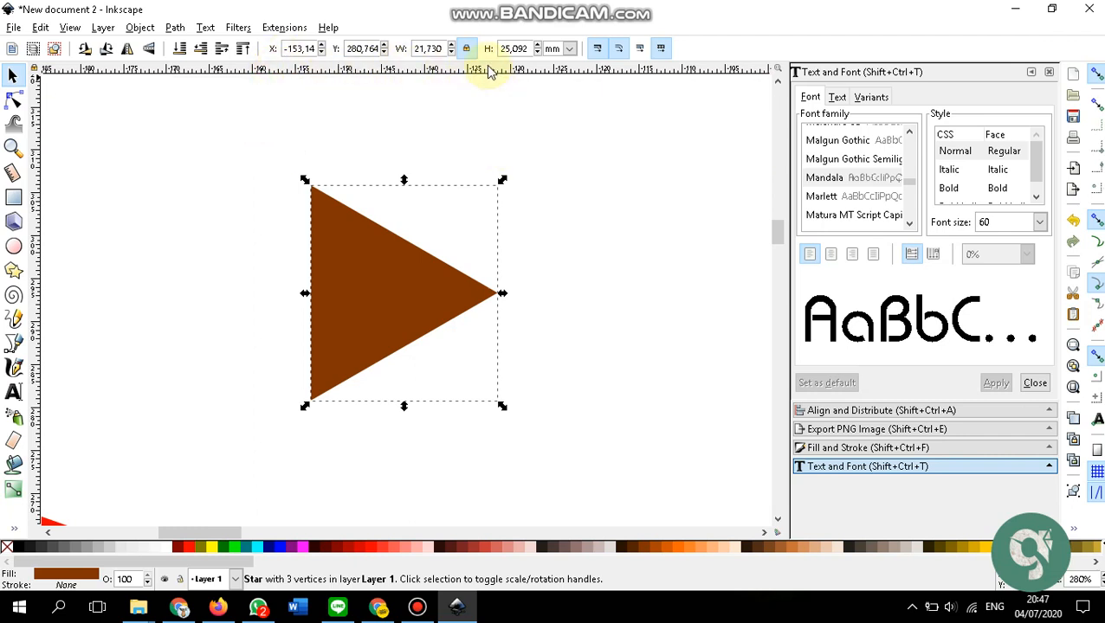
left_click_drag(313, 77, 328, 185)
left_click_drag(331, 288, 308, 402)
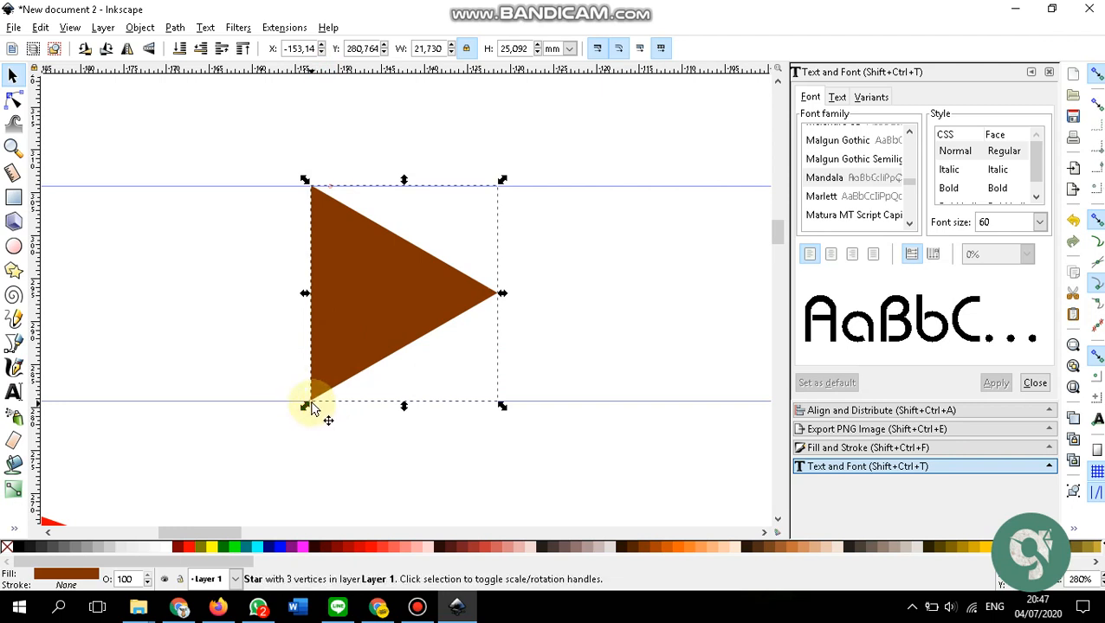
left_click_drag(330, 189, 313, 188)
- Deselect the triangle and remove both horizontal guides from the canvas
scroll(304, 286, "down", 4)
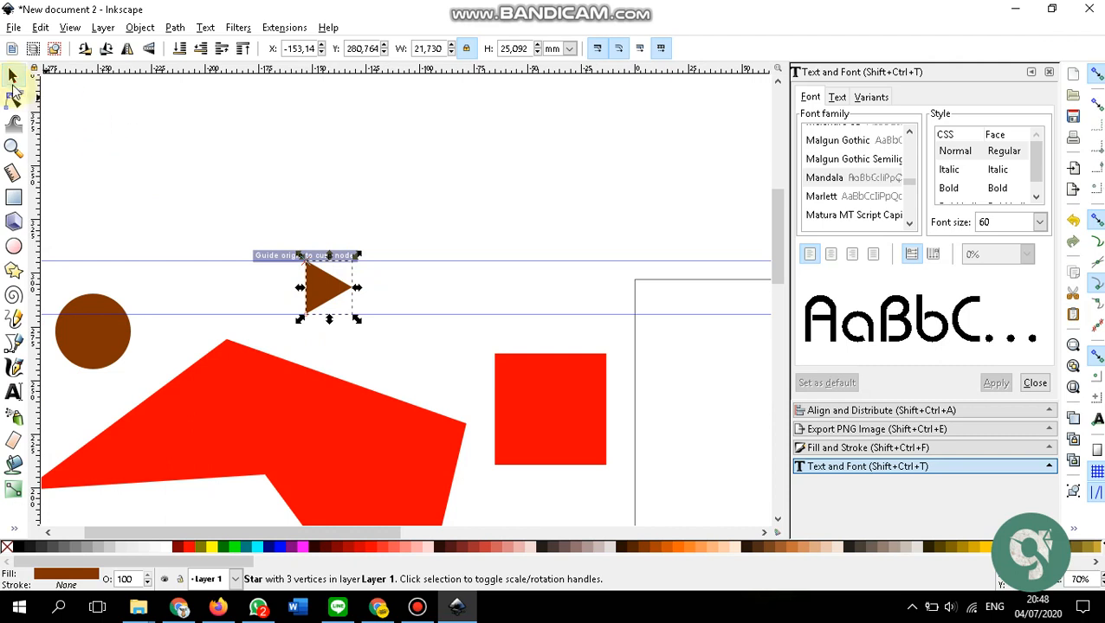
left_click(12, 77)
left_click(281, 128)
scroll(342, 287, "up", 2)
scroll(429, 285, "down", 1)
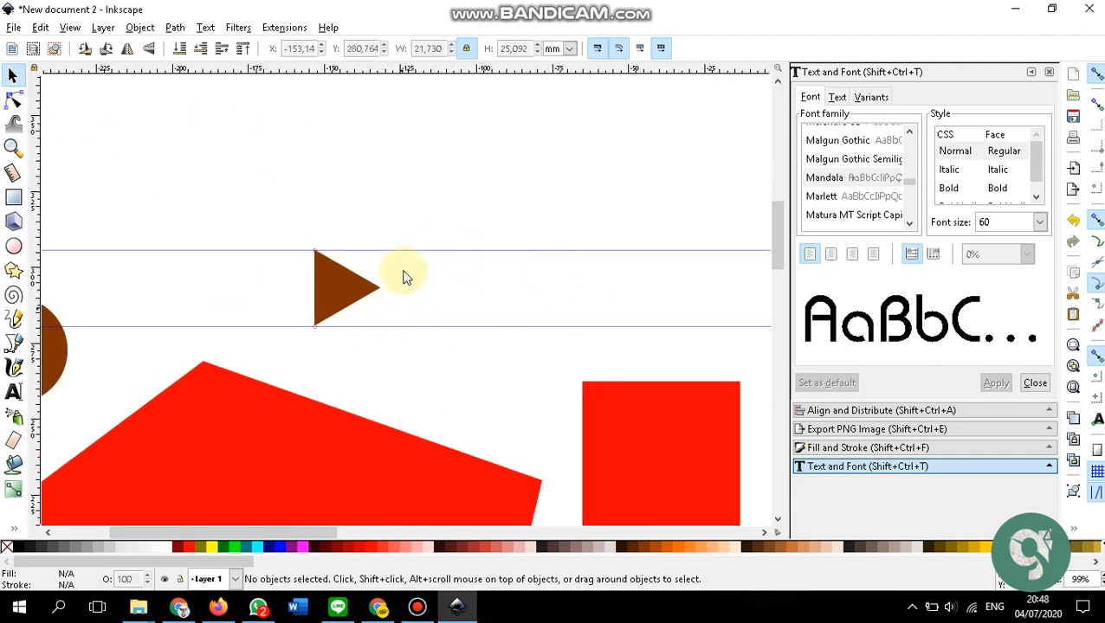
left_click_drag(411, 257, 406, 71)
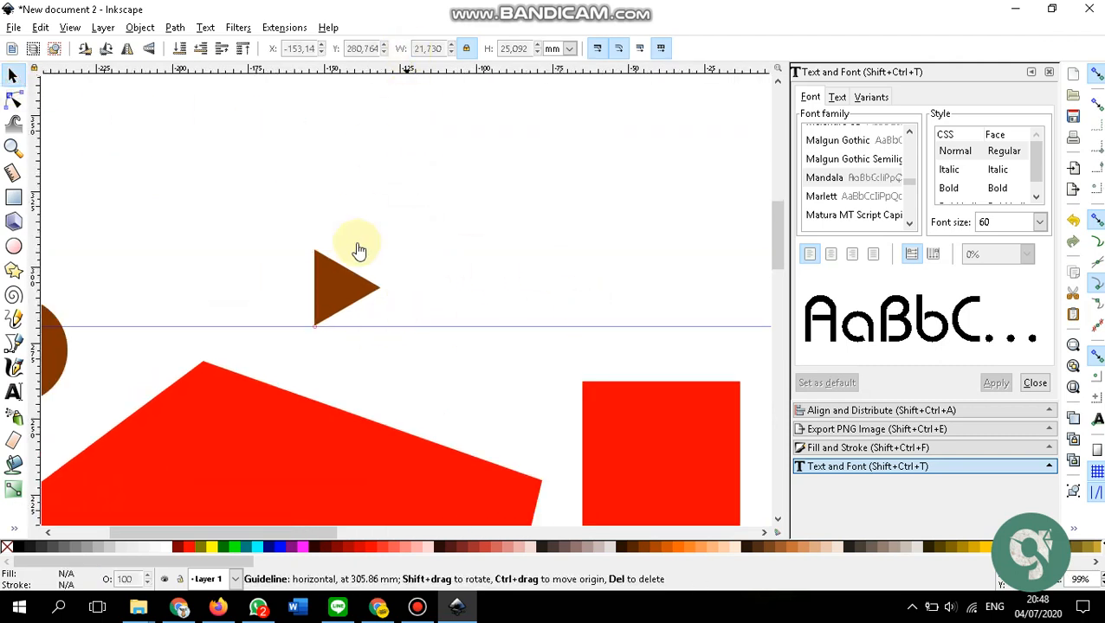
left_click(379, 330)
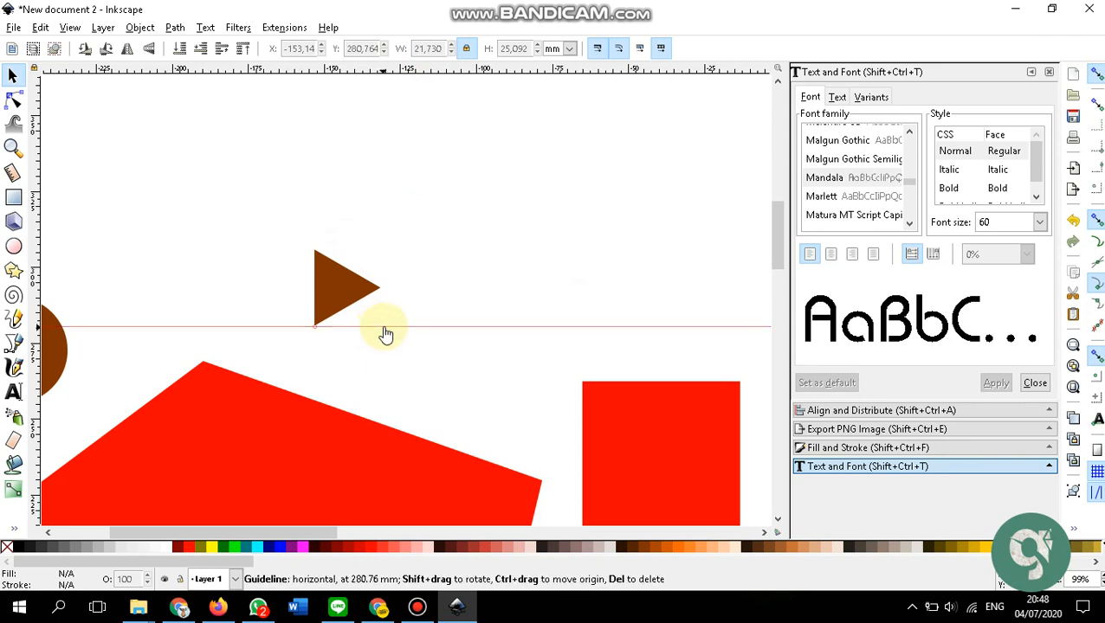
left_click_drag(381, 331, 370, 49)
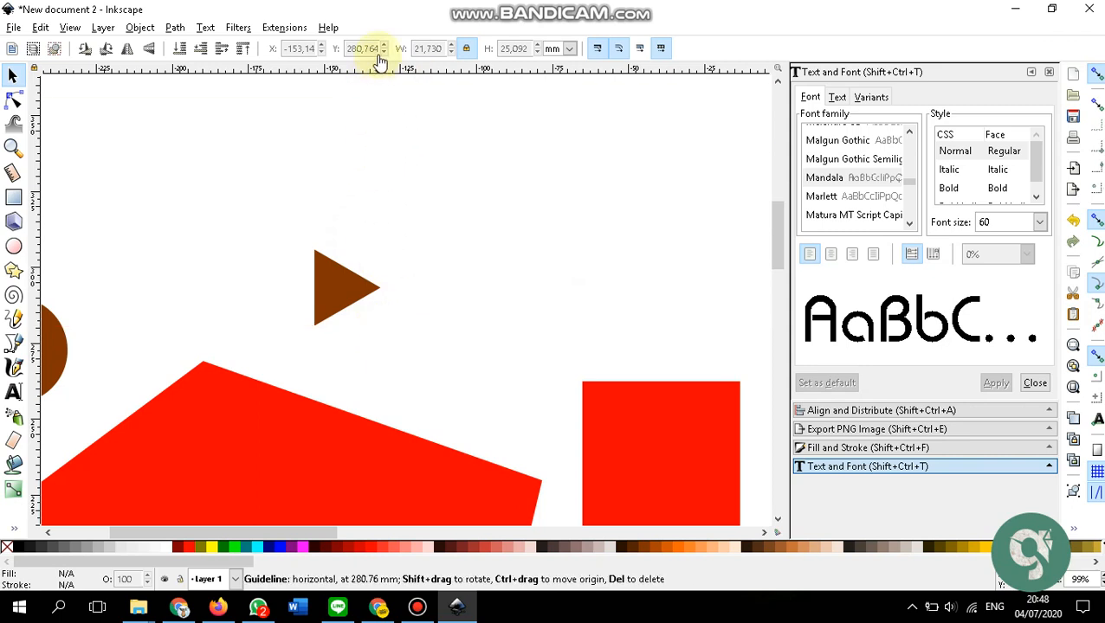
- Draw three brown freehand calligraphic strokes around the triangle, the last one reaching the red square's upper edge
left_click(15, 369)
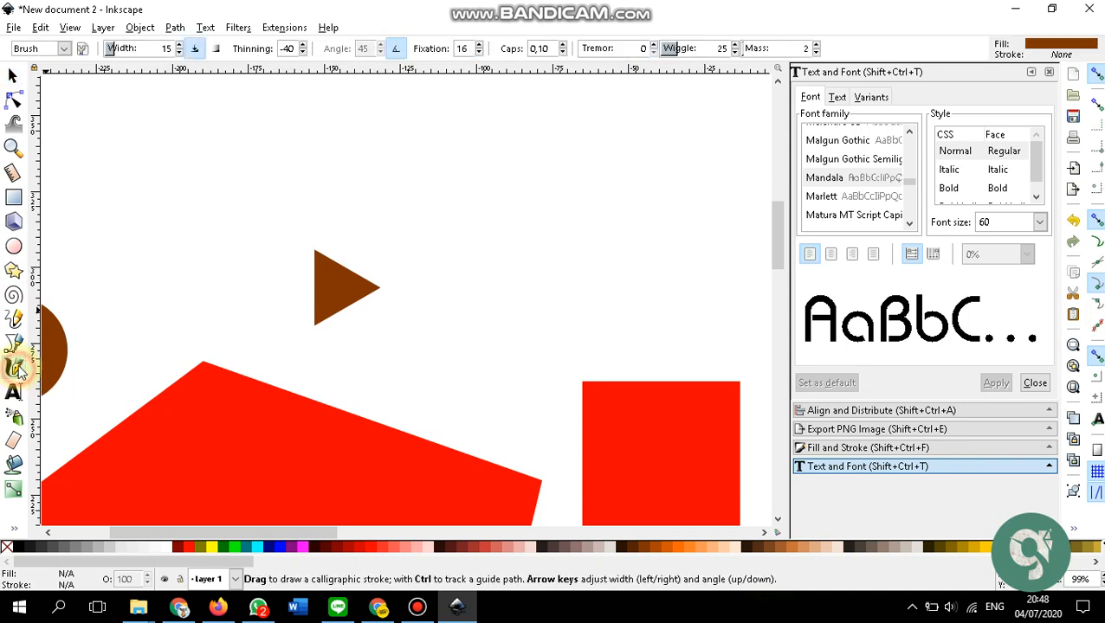
mouse_move(69, 215)
left_mouse_down()
mouse_move(203, 173)
mouse_move(236, 197)
mouse_move(275, 180)
left_mouse_up()
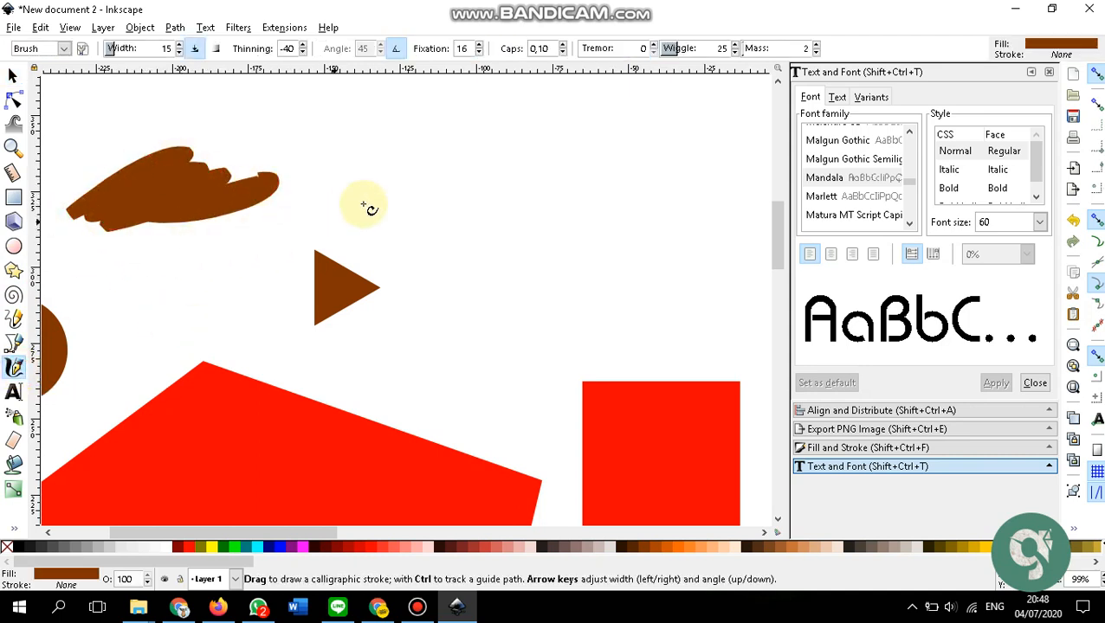
mouse_move(367, 197)
left_mouse_down()
mouse_move(424, 177)
mouse_move(419, 223)
mouse_move(547, 247)
left_mouse_up()
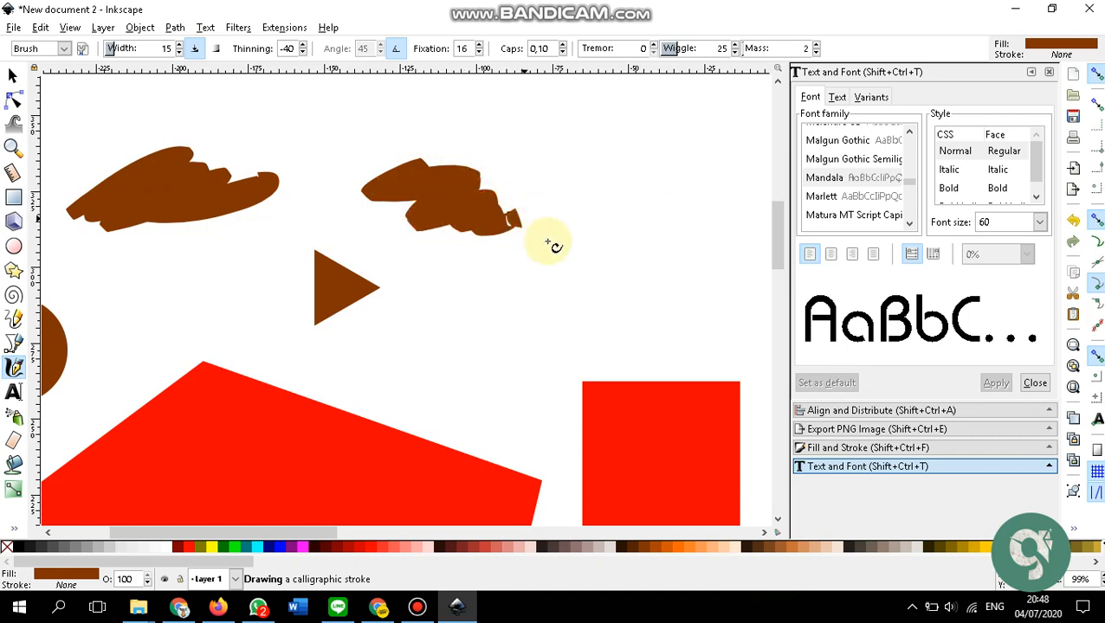
mouse_move(431, 350)
left_mouse_down()
mouse_move(584, 365)
mouse_move(620, 381)
left_mouse_up()
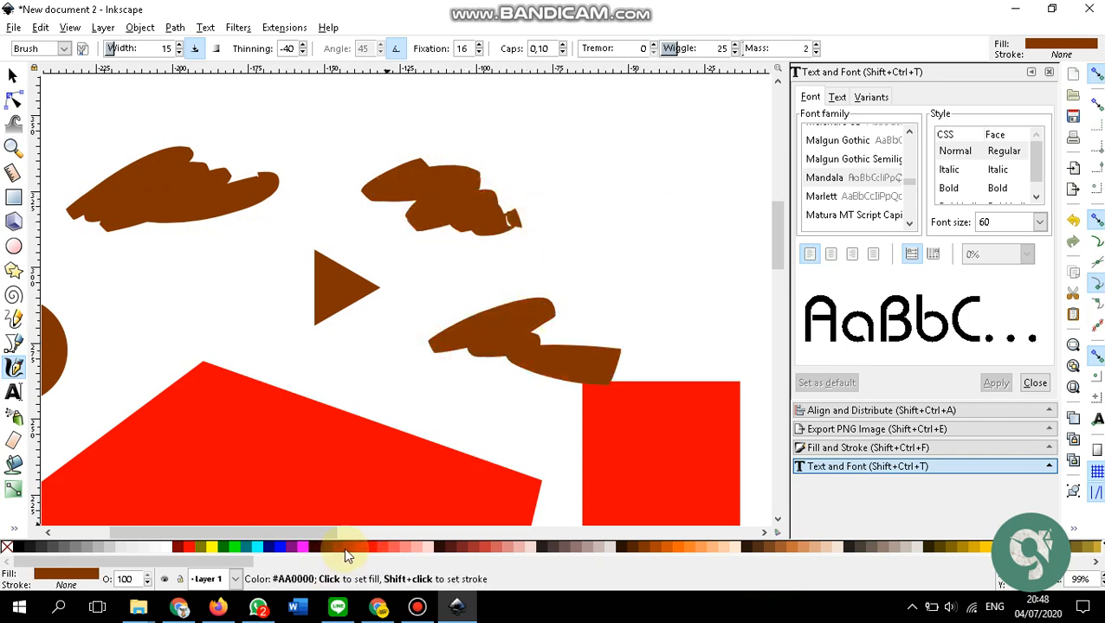
- Recolour the last calligraphic stroke salmon pink and draw a shorter salmon stroke just above it
left_click(345, 547)
left_click(402, 547)
left_click_drag(470, 266, 563, 273)
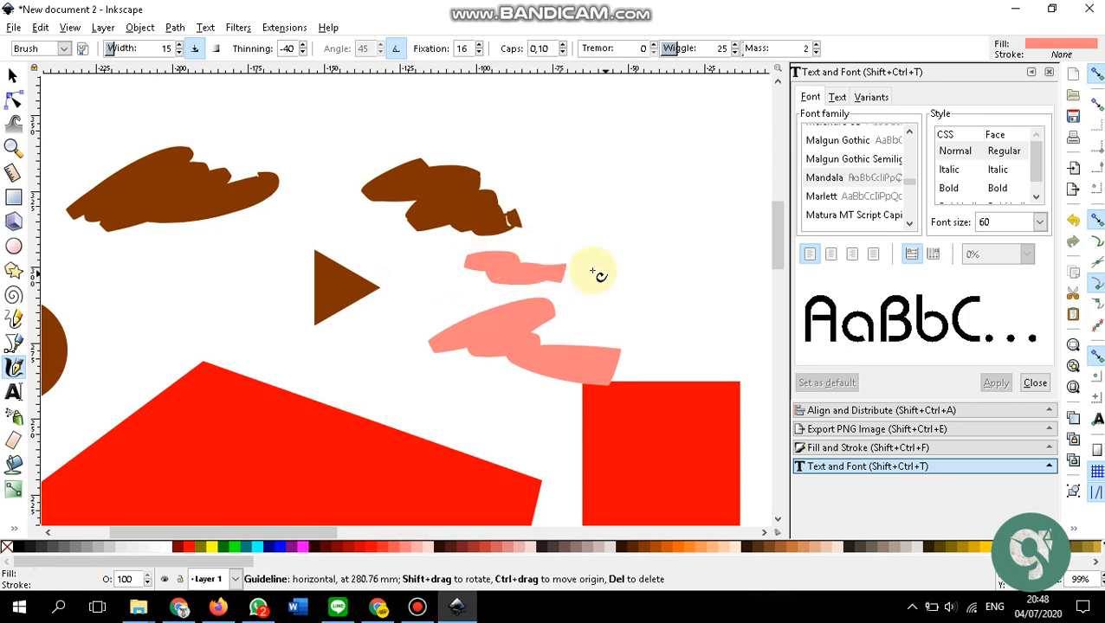
- Start a text object in the empty area beyond the brown circle and set its font to LEMON MILK Pro FTR
left_click(15, 391)
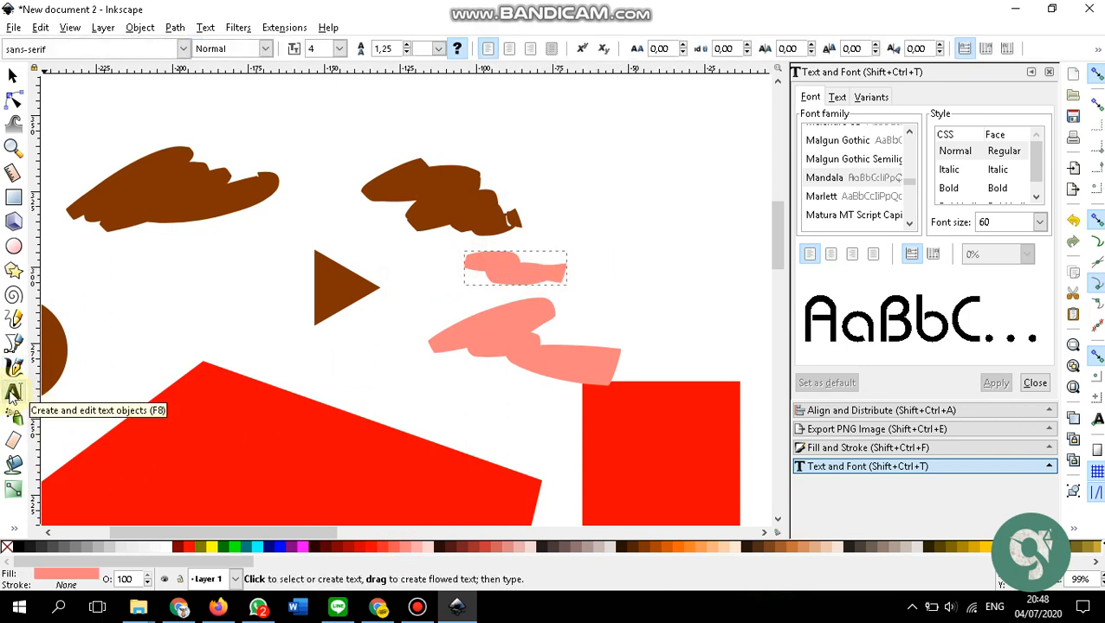
scroll(303, 363, "down", 3)
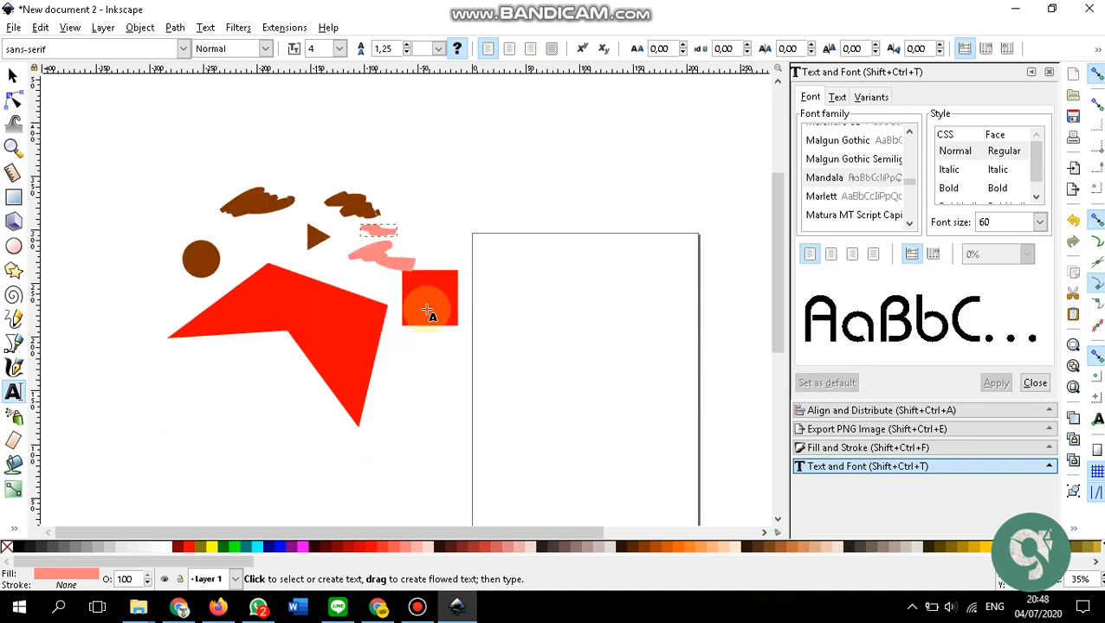
scroll(427, 311, "up", 2)
scroll(416, 355, "down", 3)
scroll(180, 275, "up", 1)
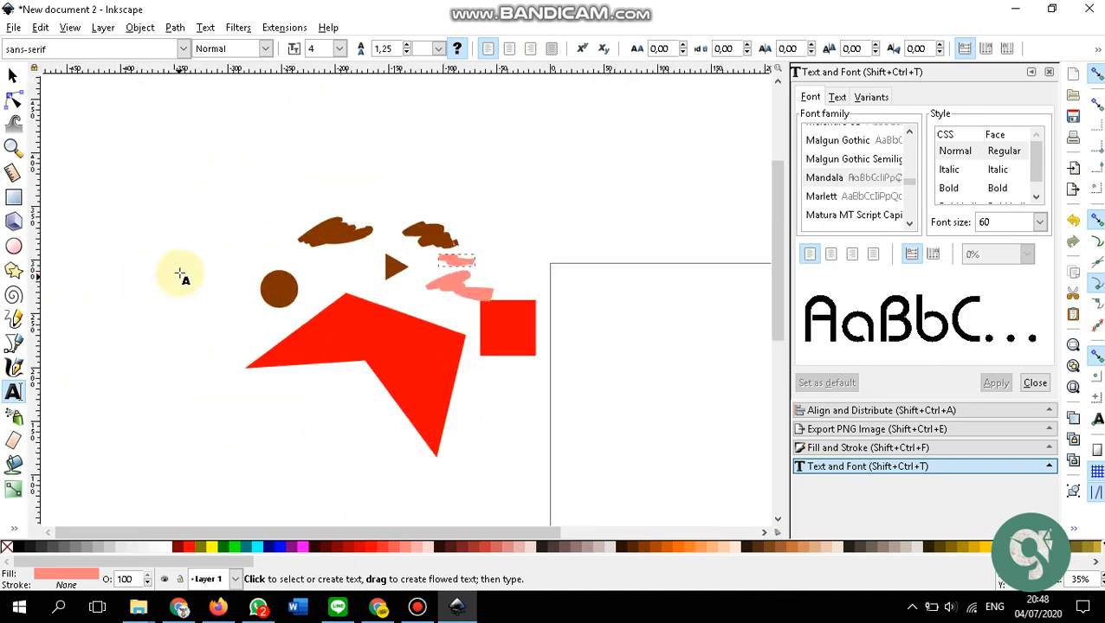
scroll(181, 275, "up", 2)
left_click(172, 188)
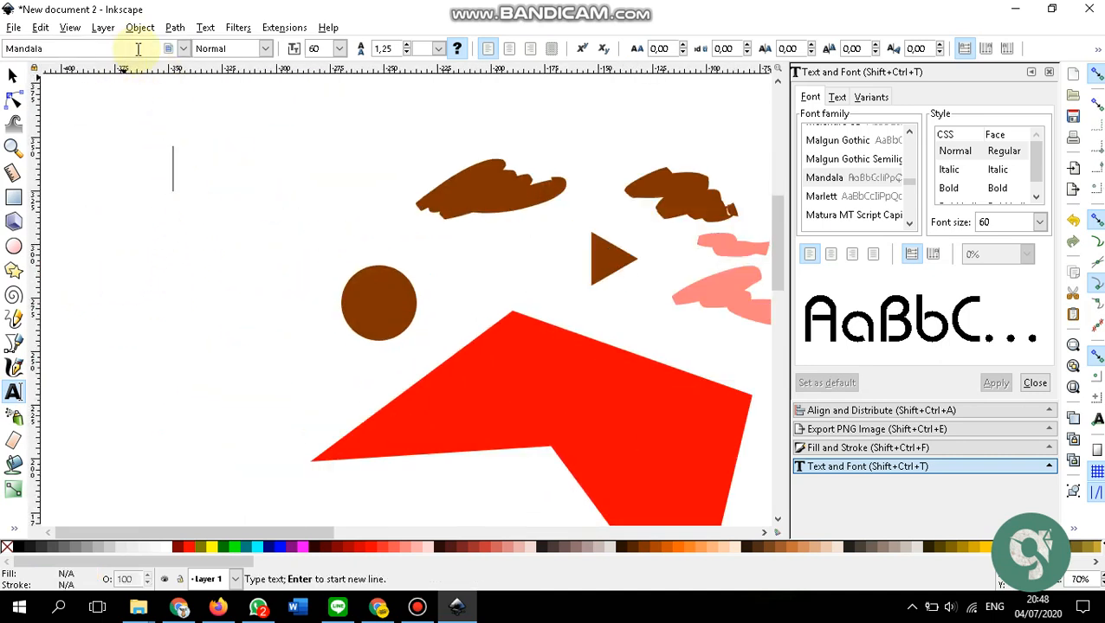
key("ctrl+a")
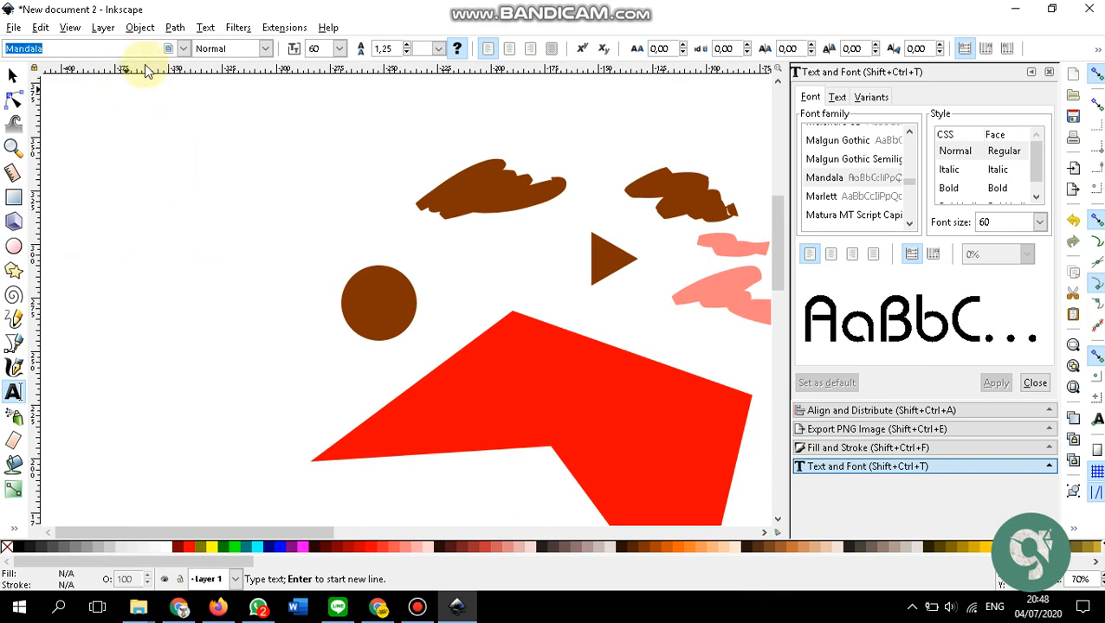
left_click(184, 49)
left_click(127, 50)
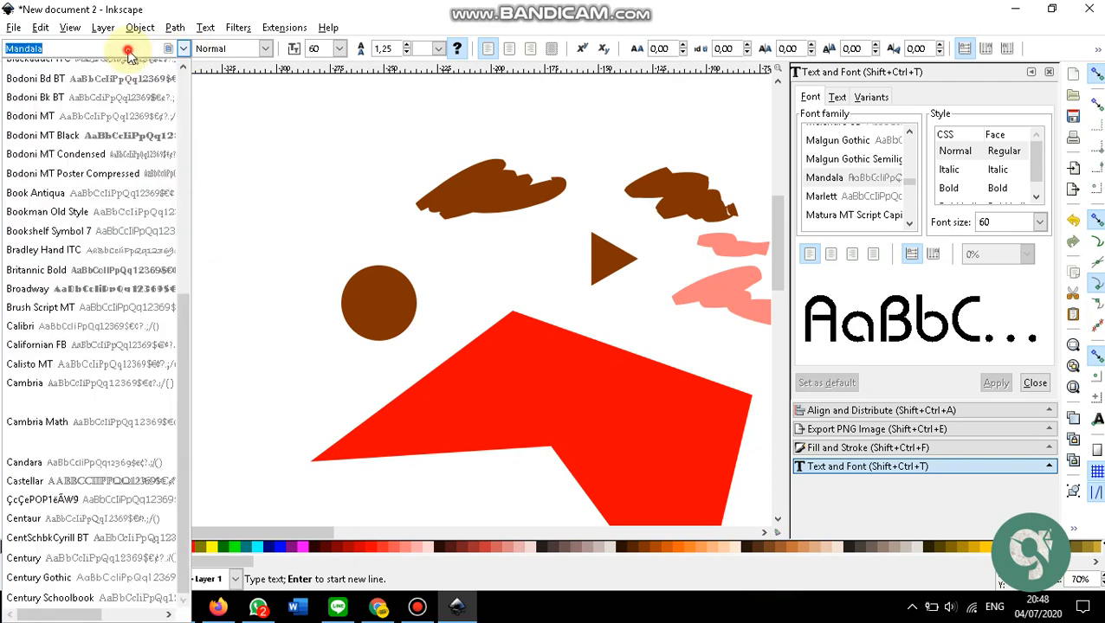
left_click(122, 48)
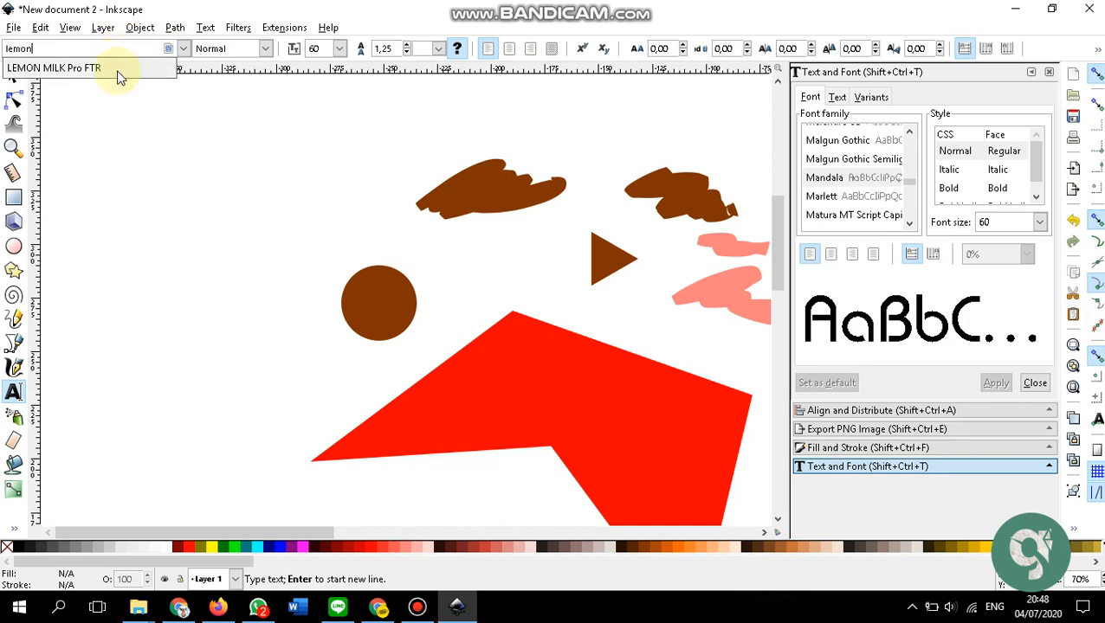
left_click(116, 69)
type("ga")
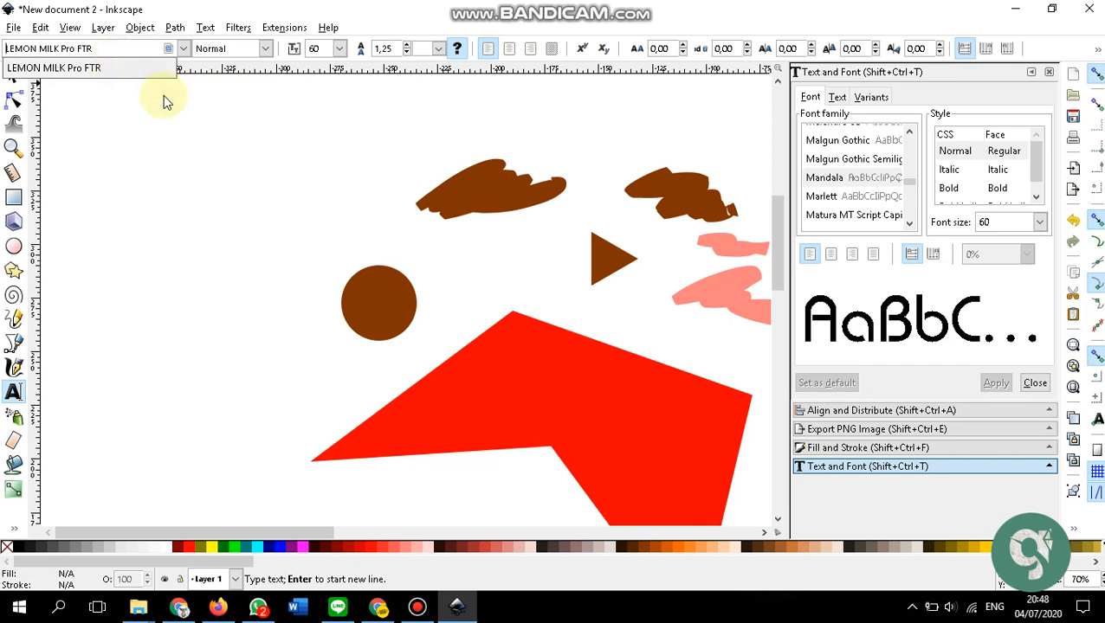
left_click(201, 124)
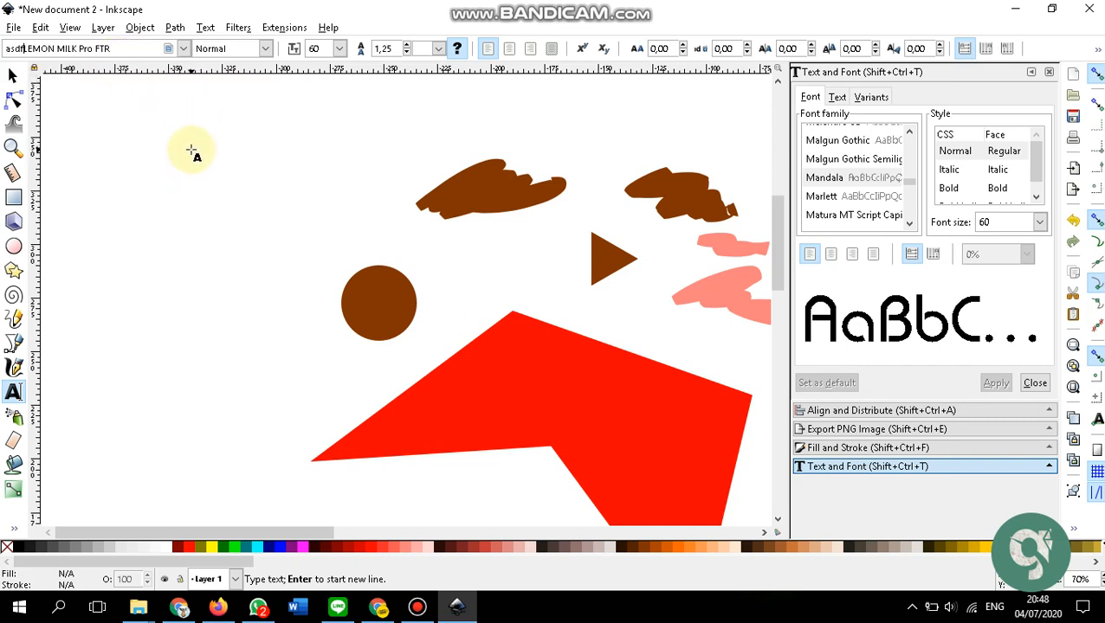
- Enter the trial text "sd" in the empty area above the shapes and replace it with "KKN GAMPING"
left_click(168, 116)
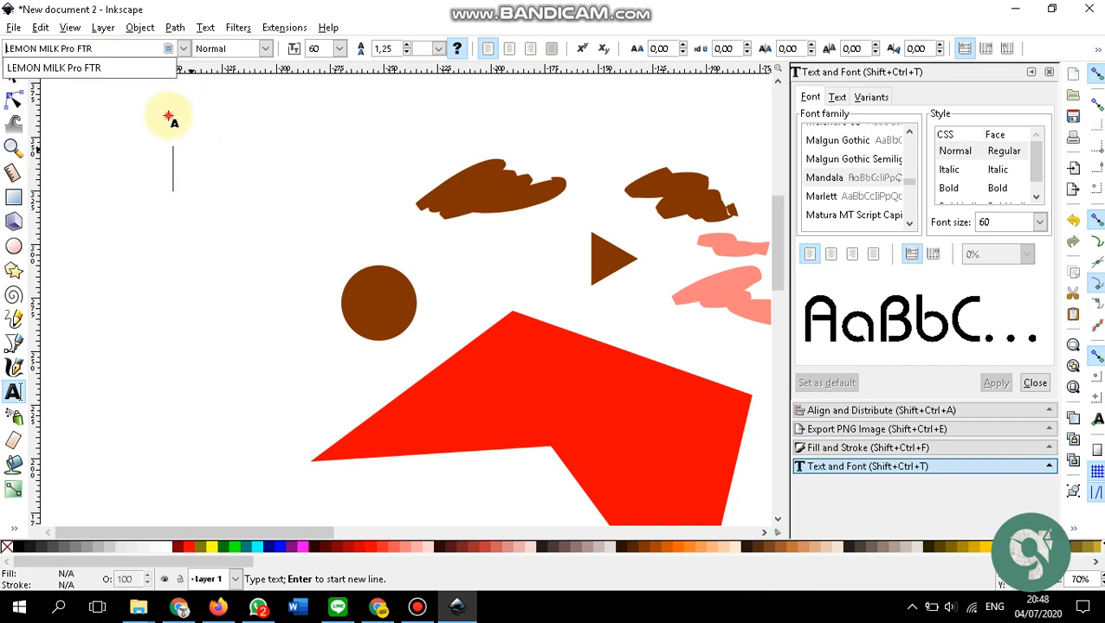
type("sd")
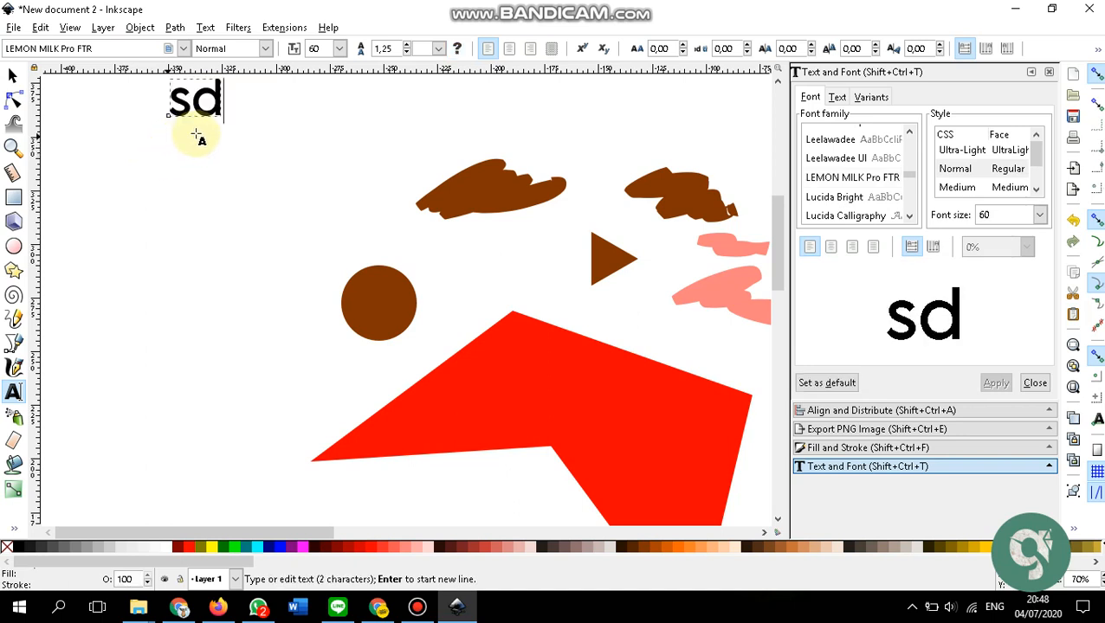
scroll(186, 116, "up", 1)
left_click(270, 129)
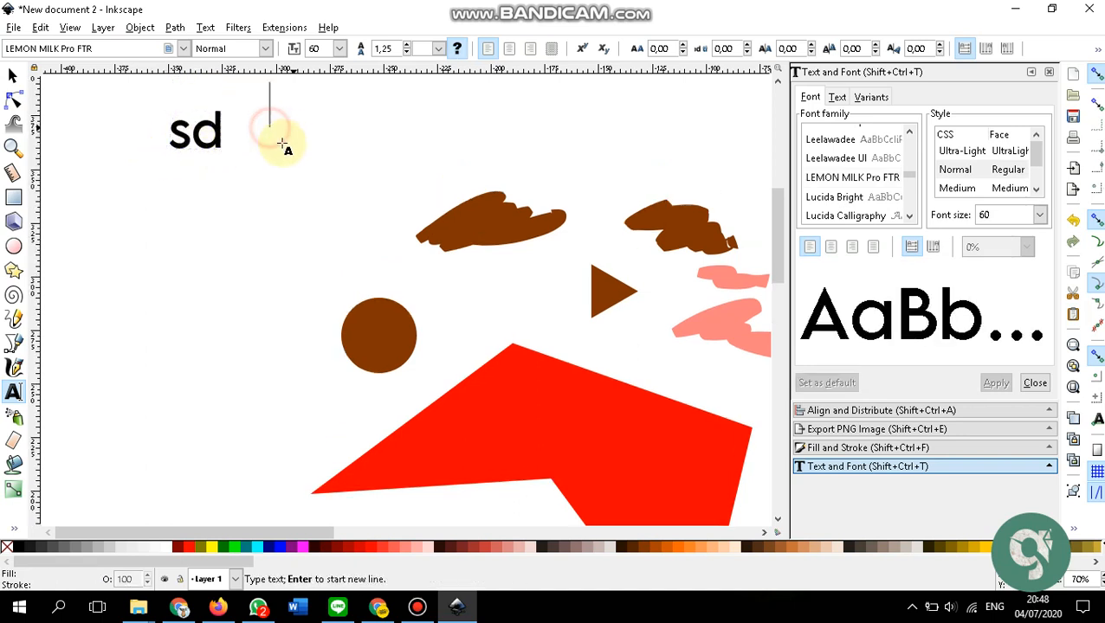
left_click(222, 129)
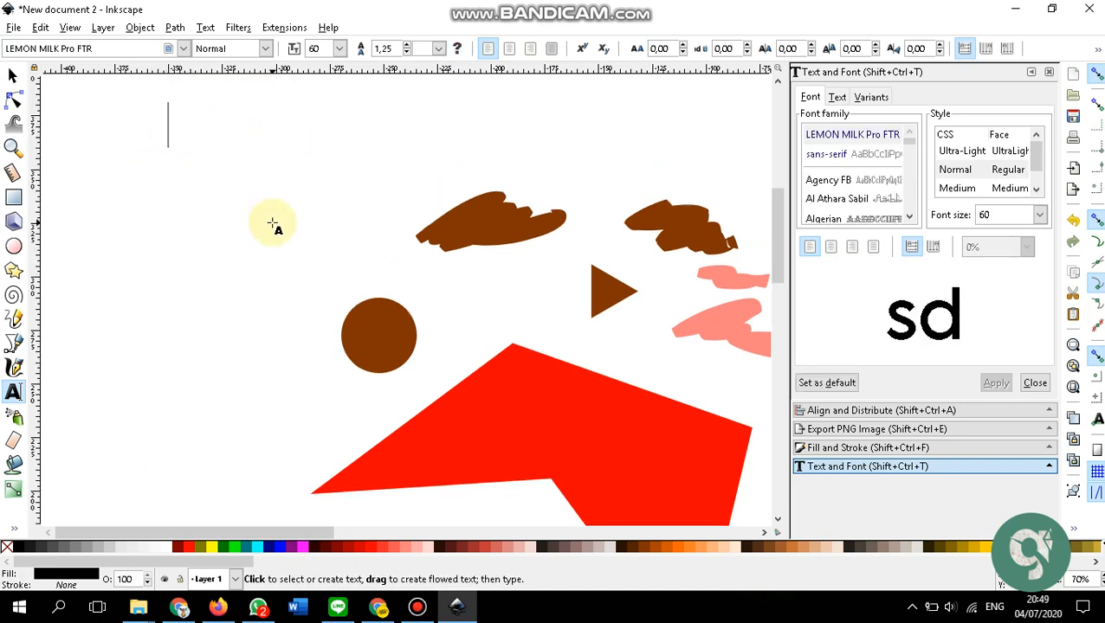
left_click(272, 225)
type("N GAMPING")
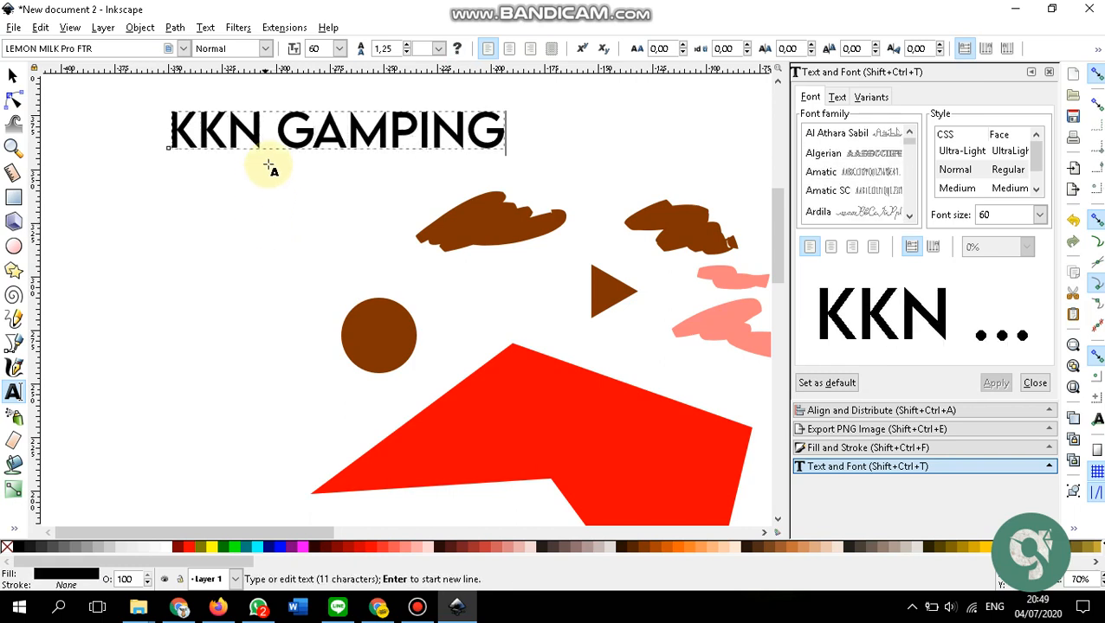
- Set the whole "KKN GAMPING" text to the Bold style
key("ctrl+a")
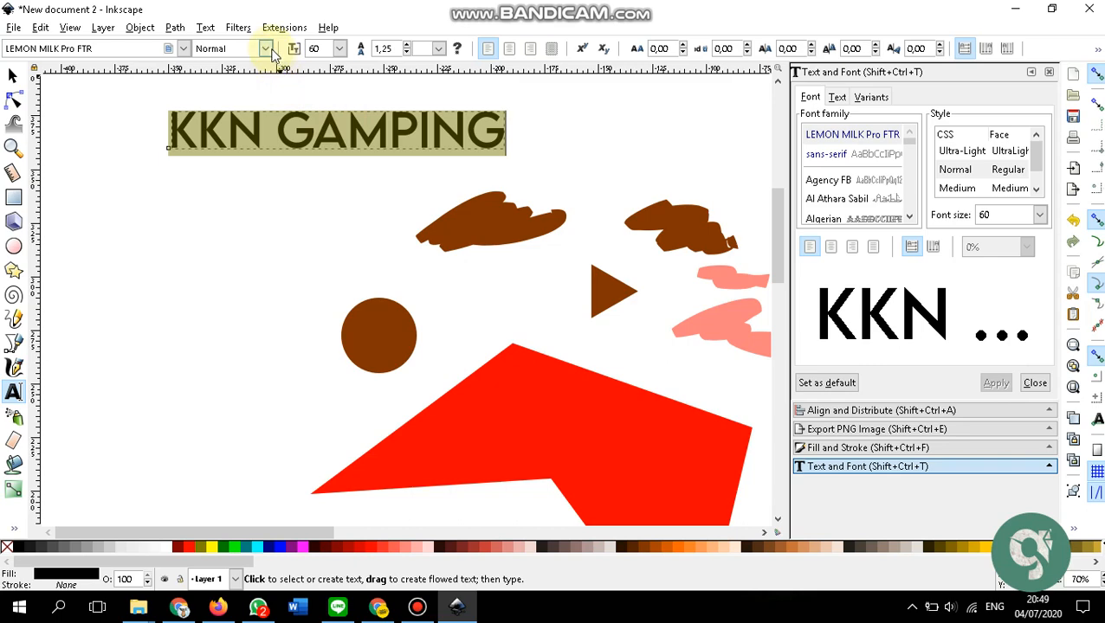
left_click(266, 48)
left_click(215, 124)
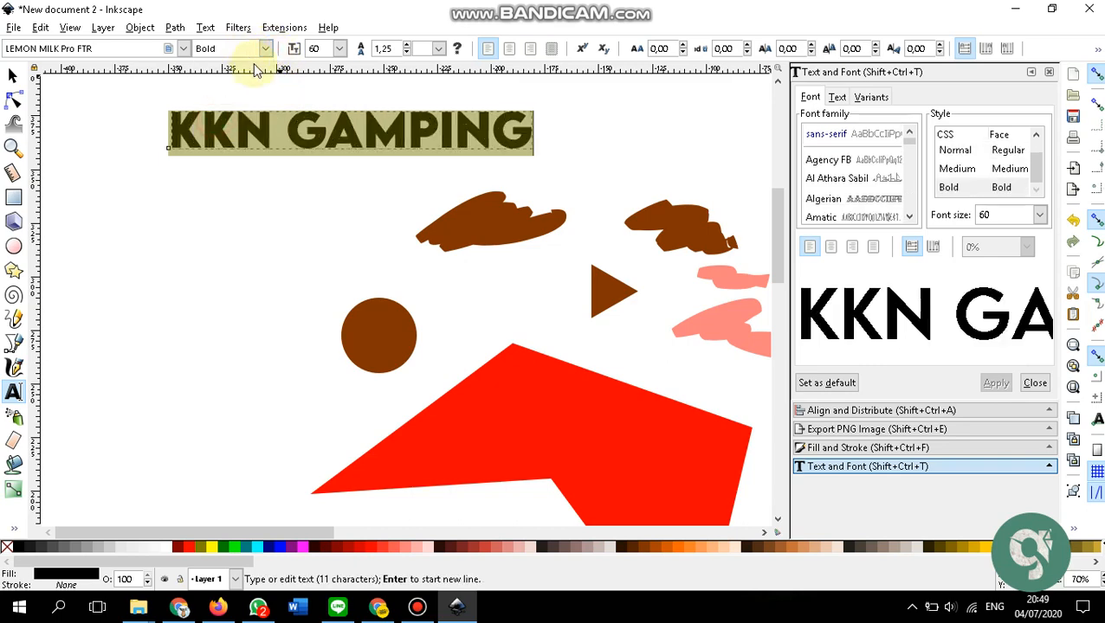
- Leave text editing and fill the "KKN GAMPING" text with dark green
left_click(13, 76)
left_click(197, 227)
scroll(311, 230, "up", 3)
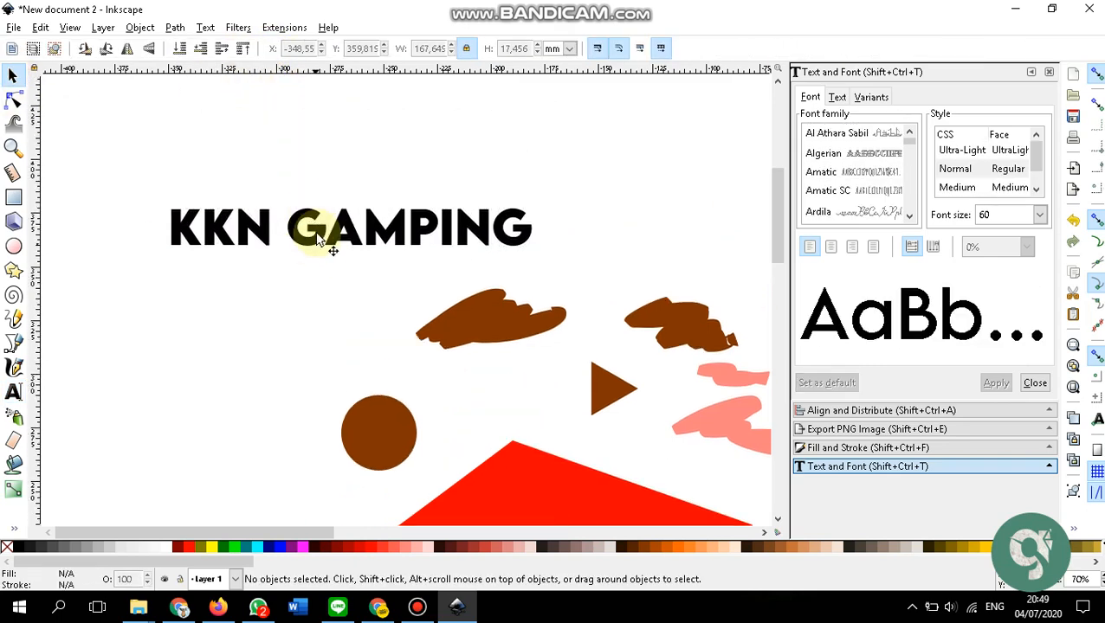
left_click(305, 249)
left_click(228, 547)
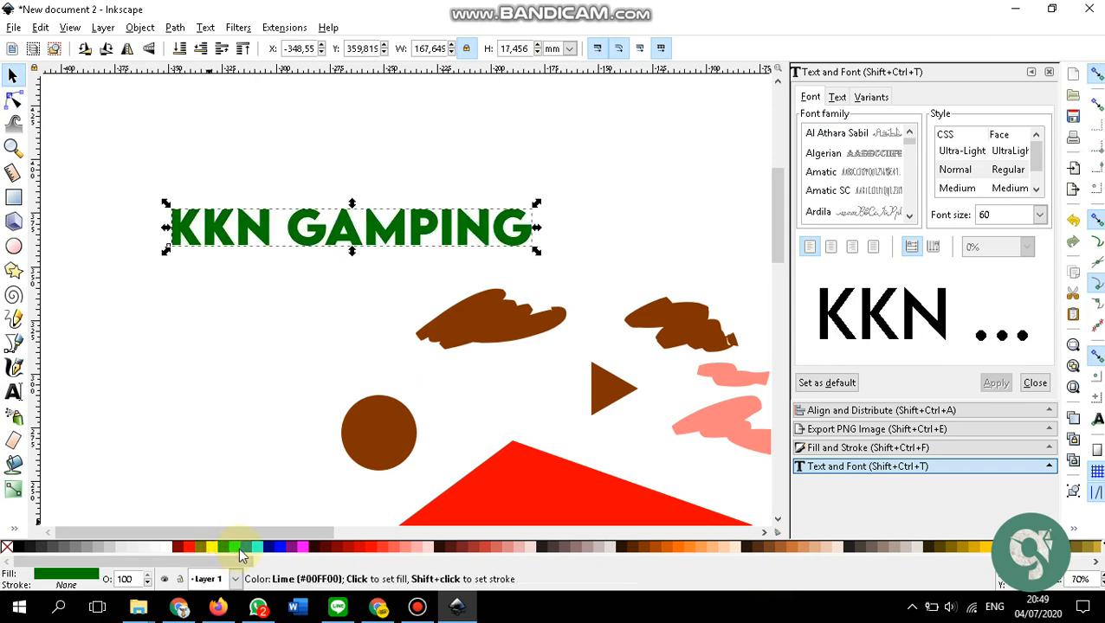
- Try lime, cyan and yellow fills on the "KKN GAMPING" text and undo these colour changes back to dark green
left_click(238, 548)
left_click(257, 547)
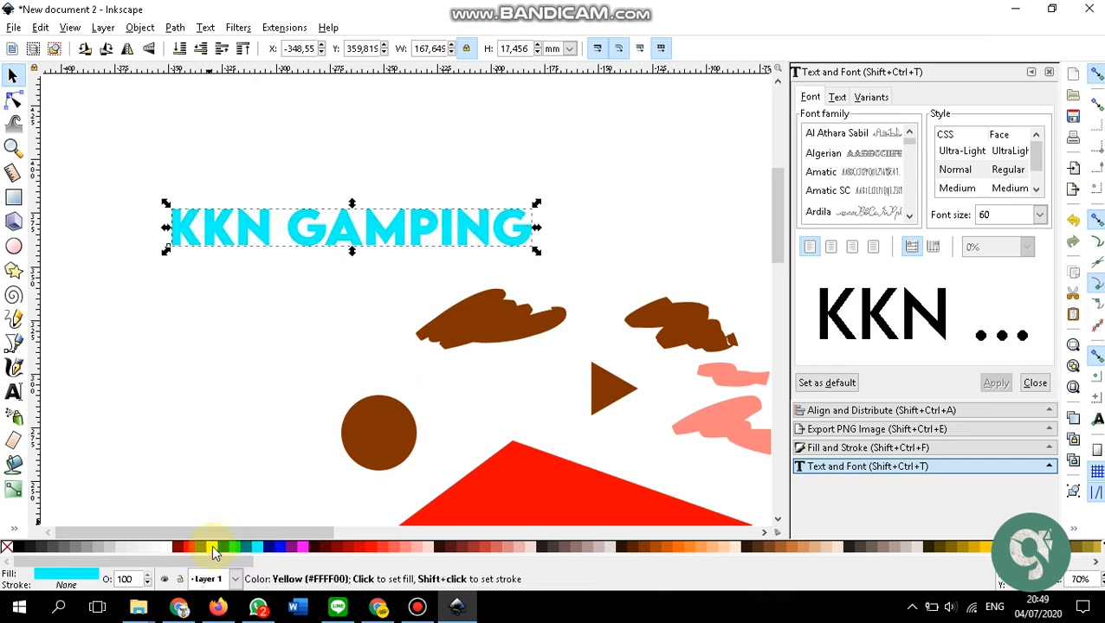
left_click(212, 547)
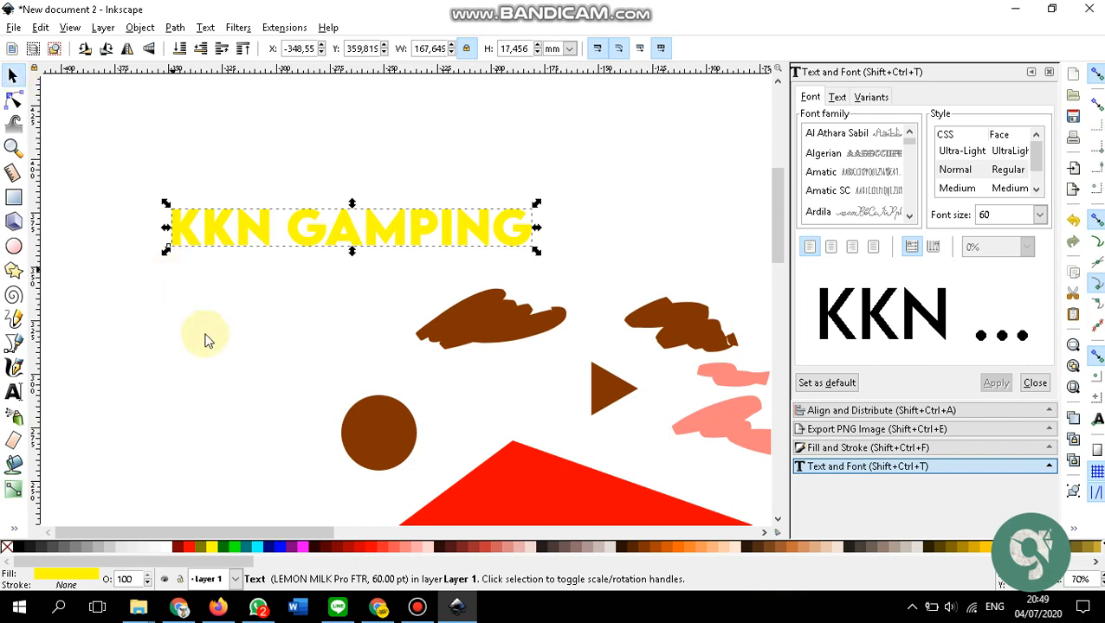
key("ctrl+z")
key("ctrl+z")
key("ctrl+z")
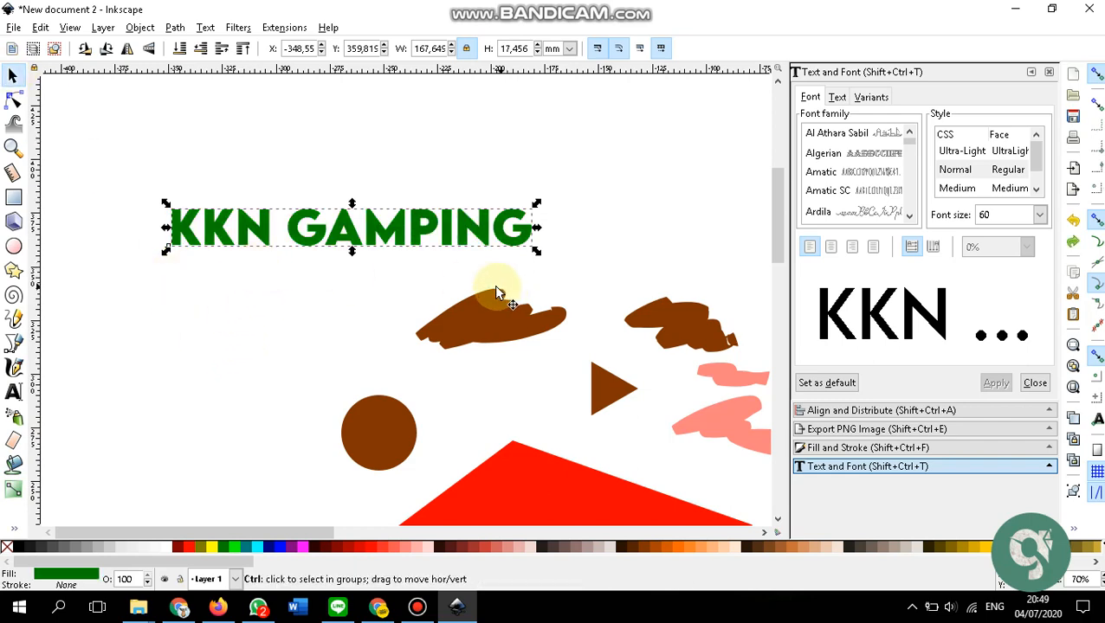
- Undo the dark green fill on the "KKN GAMPING" text and move the text up and left, away from the shapes
key("ctrl+z")
scroll(388, 324, "down", 3)
scroll(390, 299, "down", 3)
scroll(409, 251, "up", 2)
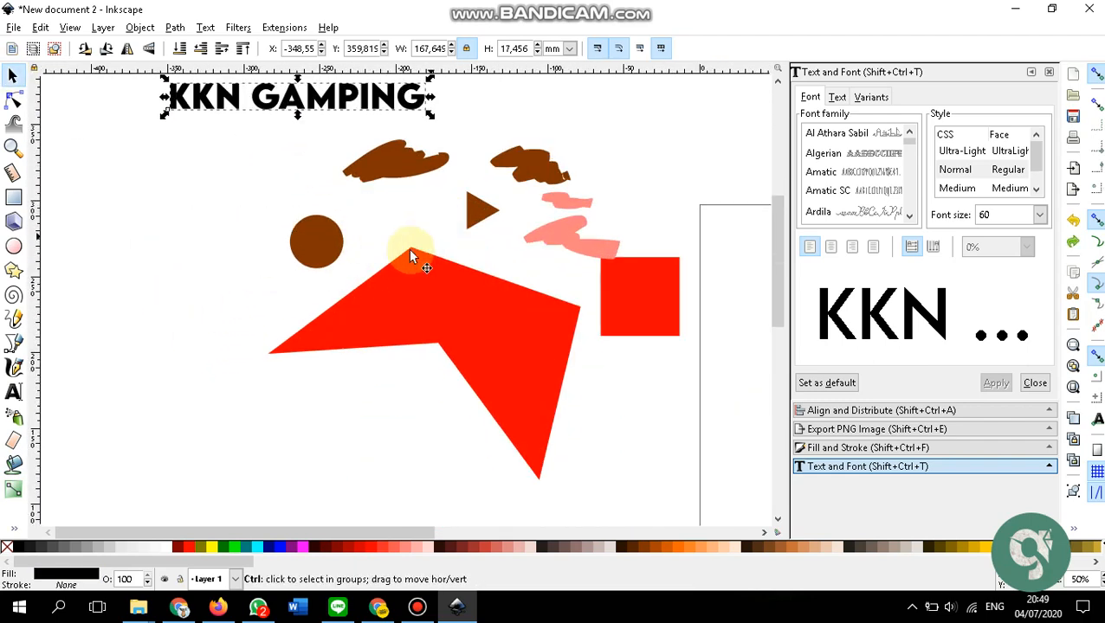
scroll(248, 203, "down", 3)
scroll(227, 186, "up", 1)
scroll(223, 253, "up", 3)
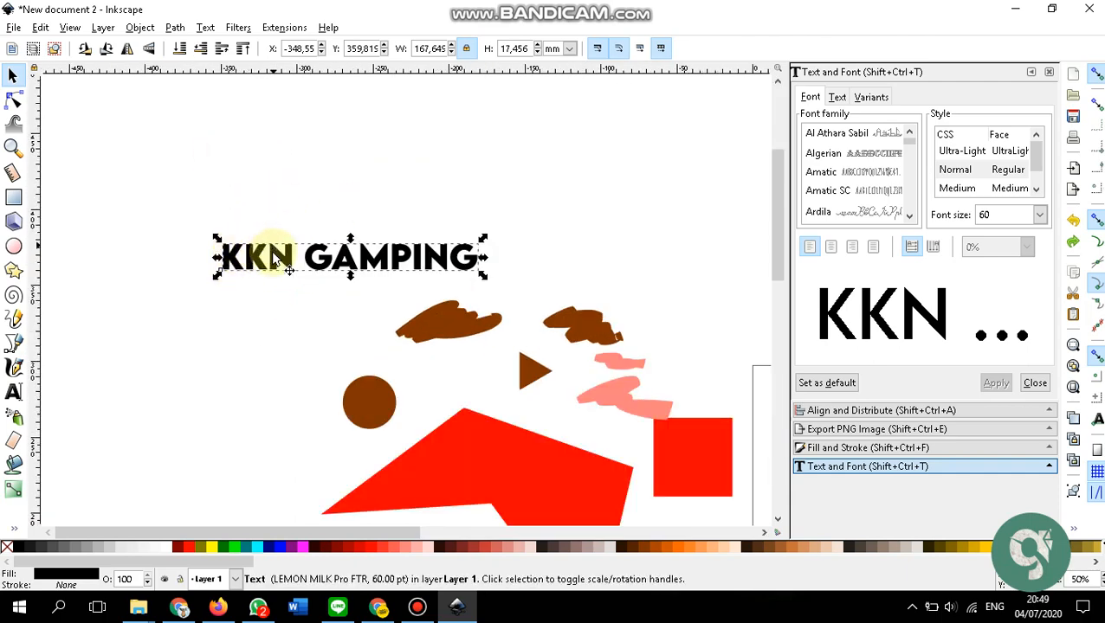
left_click_drag(271, 259, 116, 184)
scroll(482, 204, "down", 2)
scroll(332, 215, "up", 2)
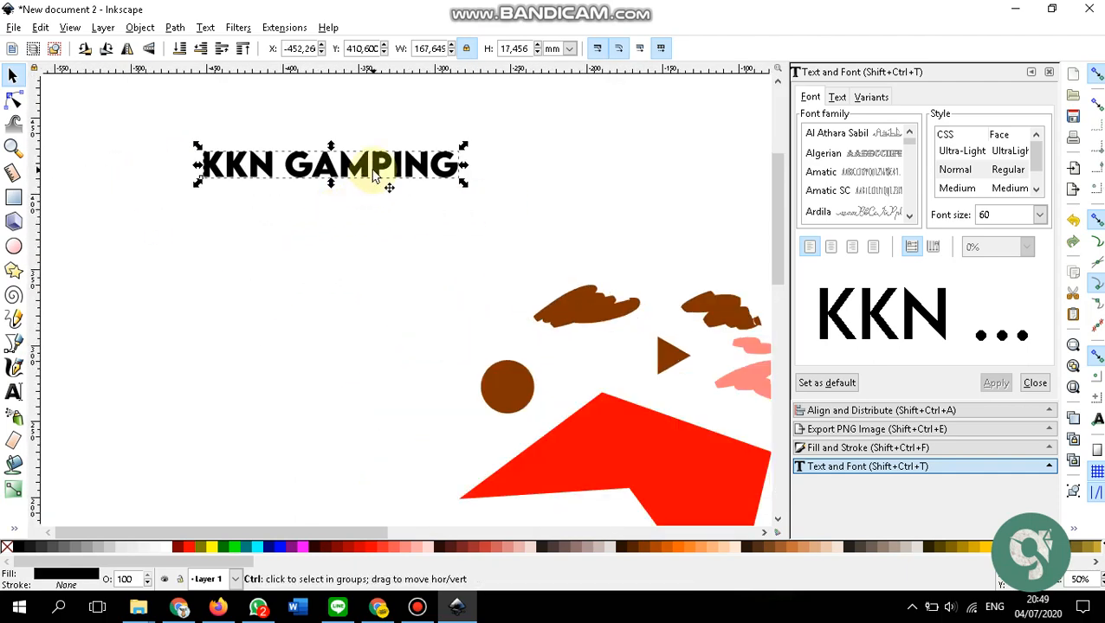
- Duplicate the "KKN GAMPING" text, place the copy below the original and change its wording to "TRIHANGGO"
left_click(357, 140)
left_click(354, 163)
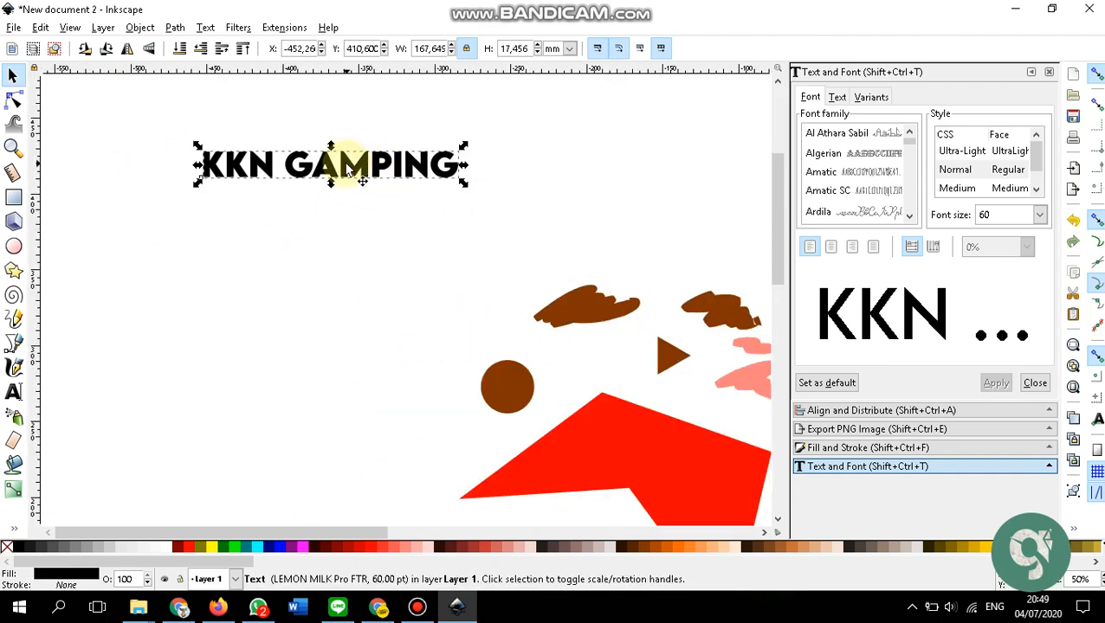
key("ctrl+d")
left_click_drag(351, 173, 333, 249)
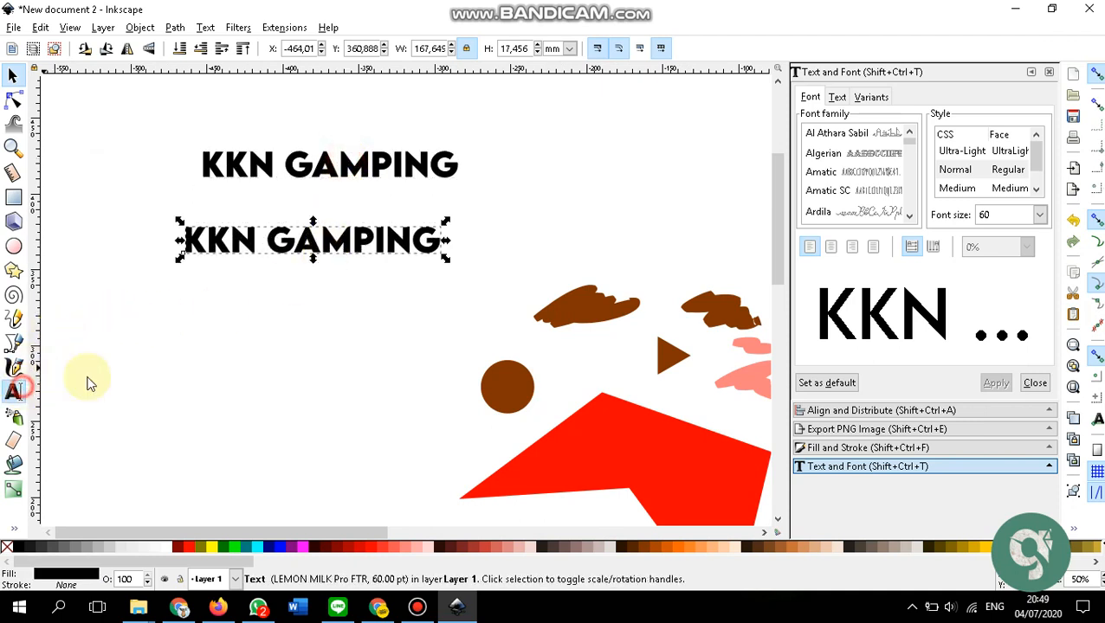
key("ctrl+a")
type("TRIHANGGO")
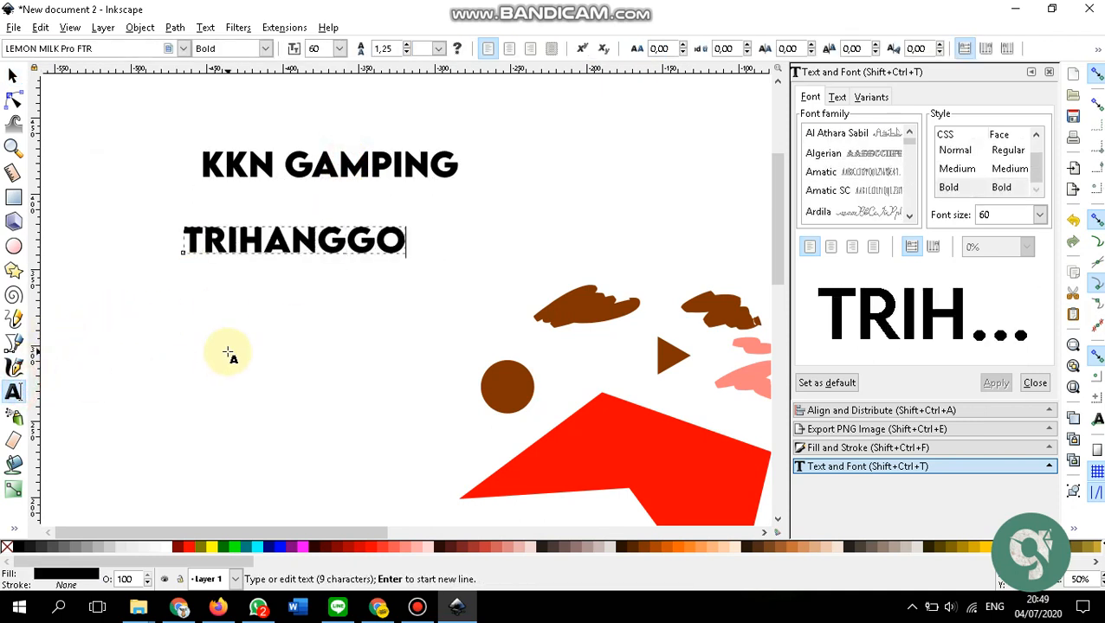
- Set the whole "TRIHANGGO" text to the Medium style and move it directly beneath "KKN GAMPING"
key("ctrl+a")
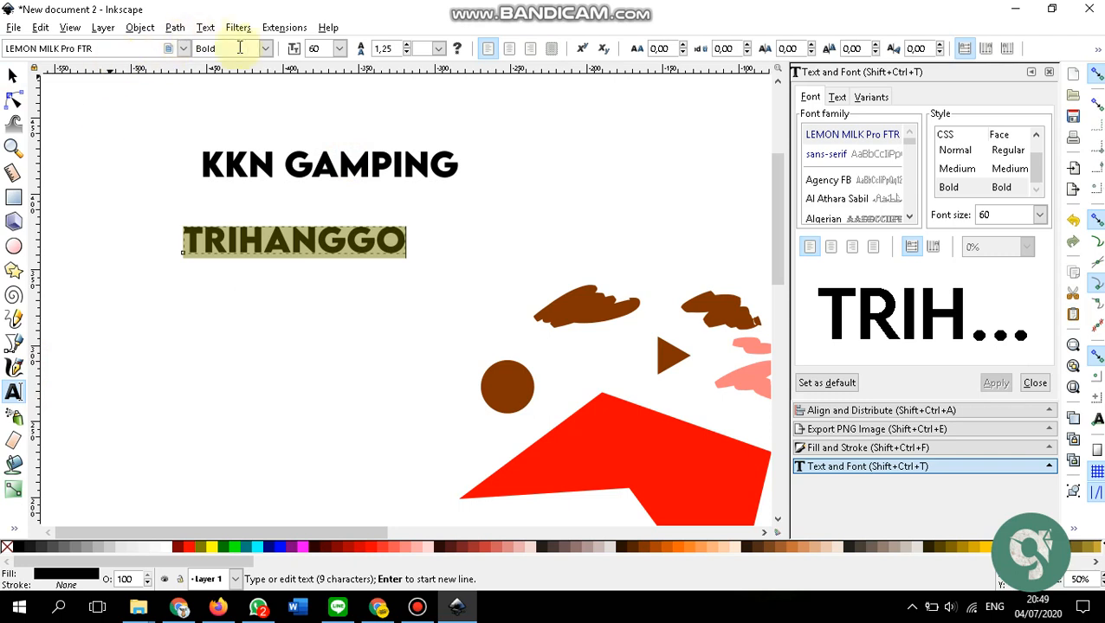
left_click(264, 48)
left_click(231, 107)
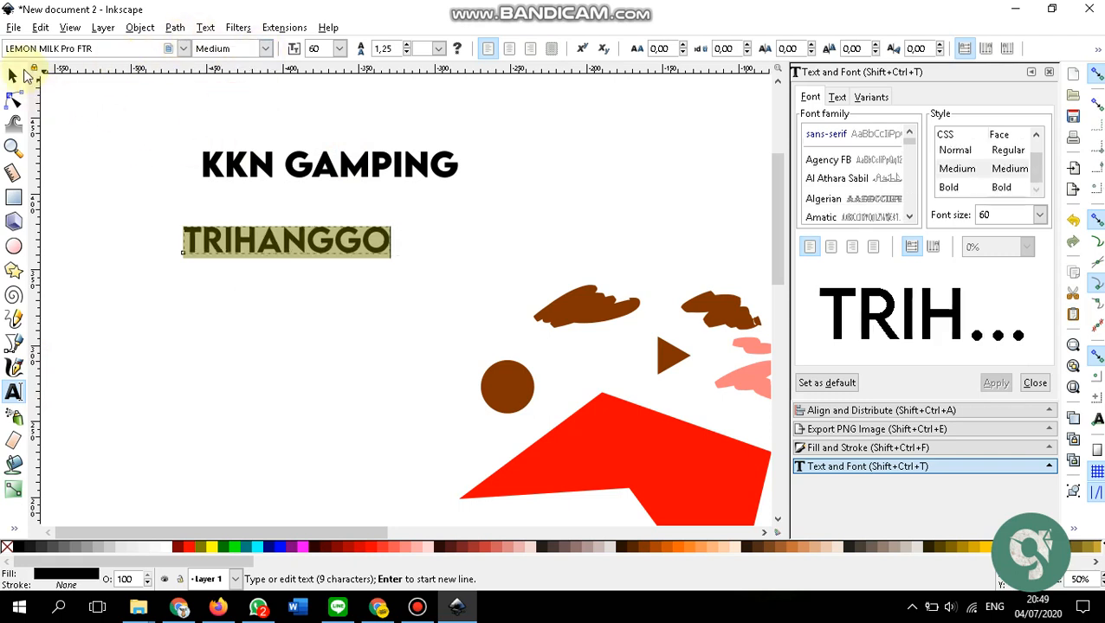
left_click(14, 78)
left_click_drag(327, 246, 364, 204)
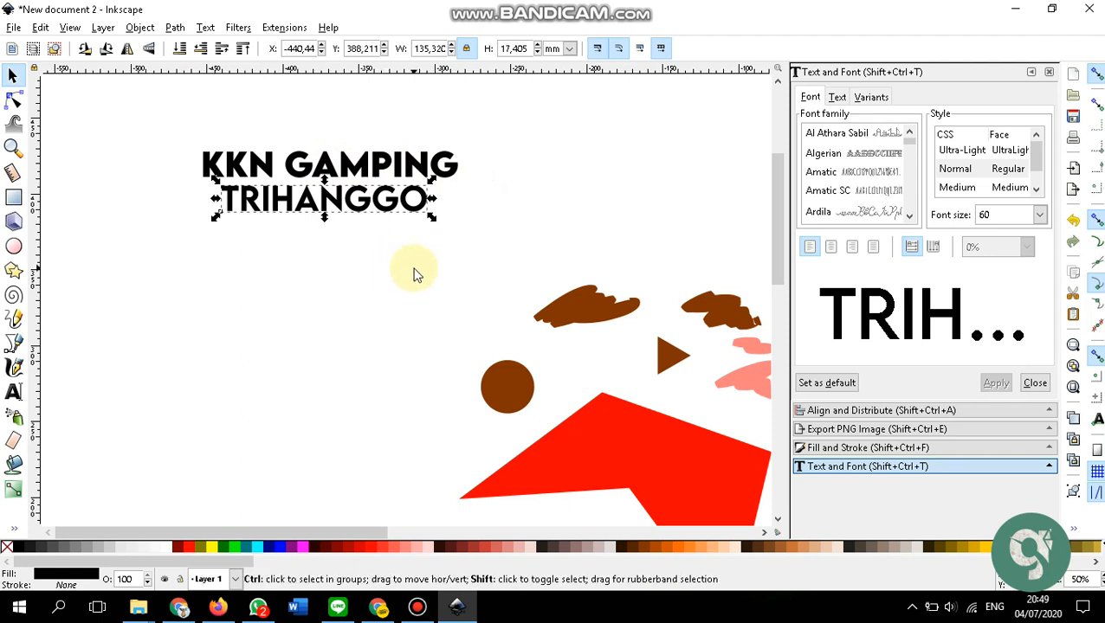
- Align "TRIHANGGO" with "KKN GAMPING" relative to the last selected object, by centres, by left edges and finally by right edges
key("ctrl+shift+a")
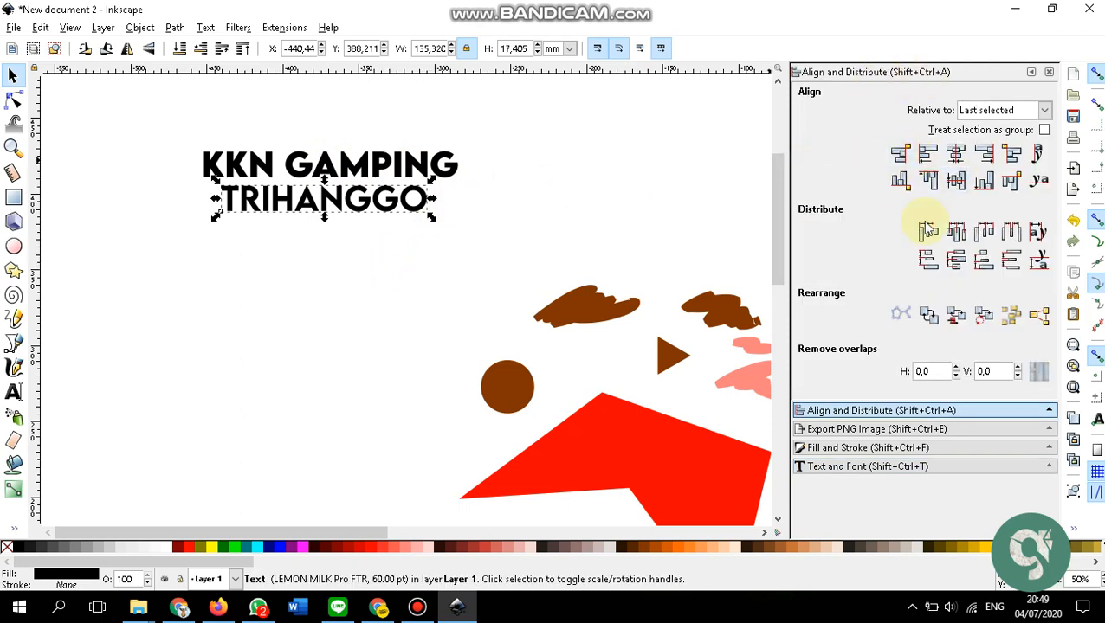
left_click(1046, 116)
left_click(1037, 134)
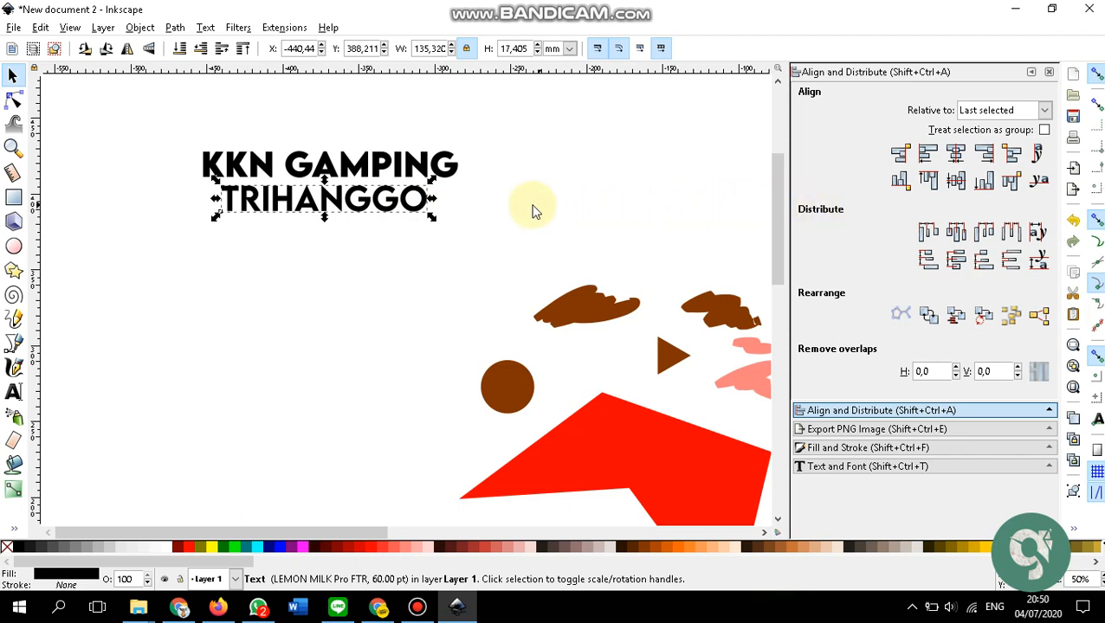
left_click(500, 201)
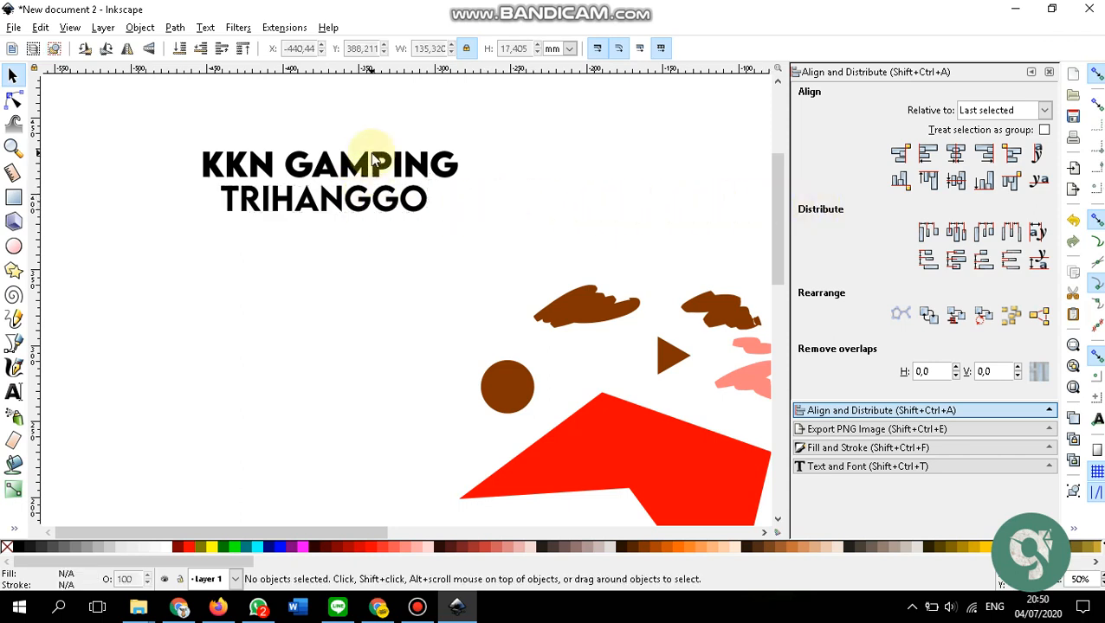
left_click(364, 208)
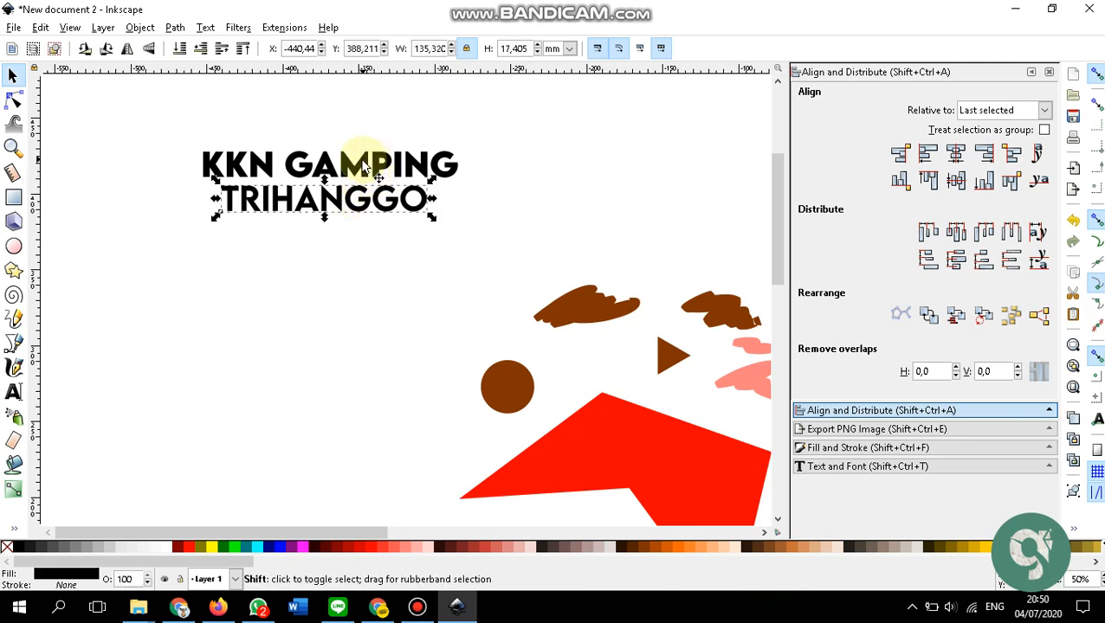
left_click(364, 167, "shift")
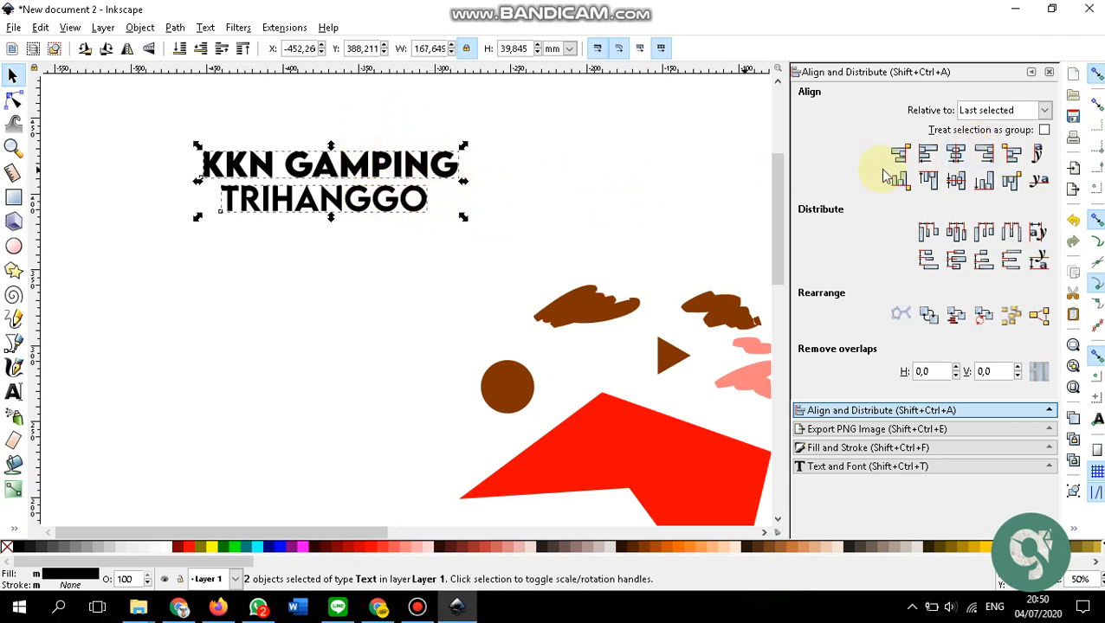
left_click(958, 155)
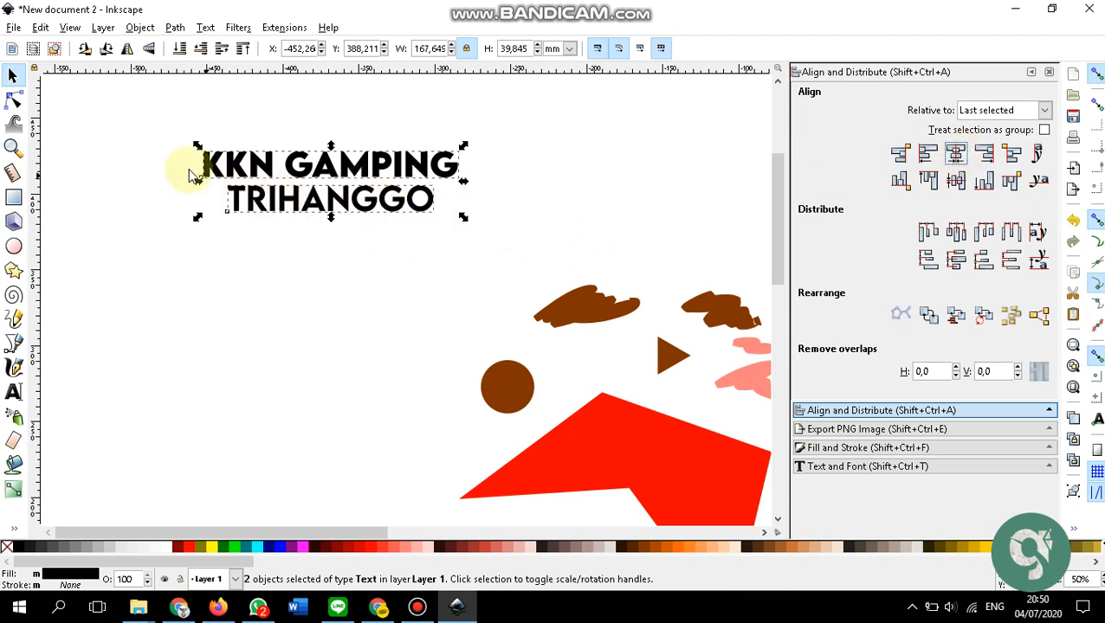
left_click(927, 156)
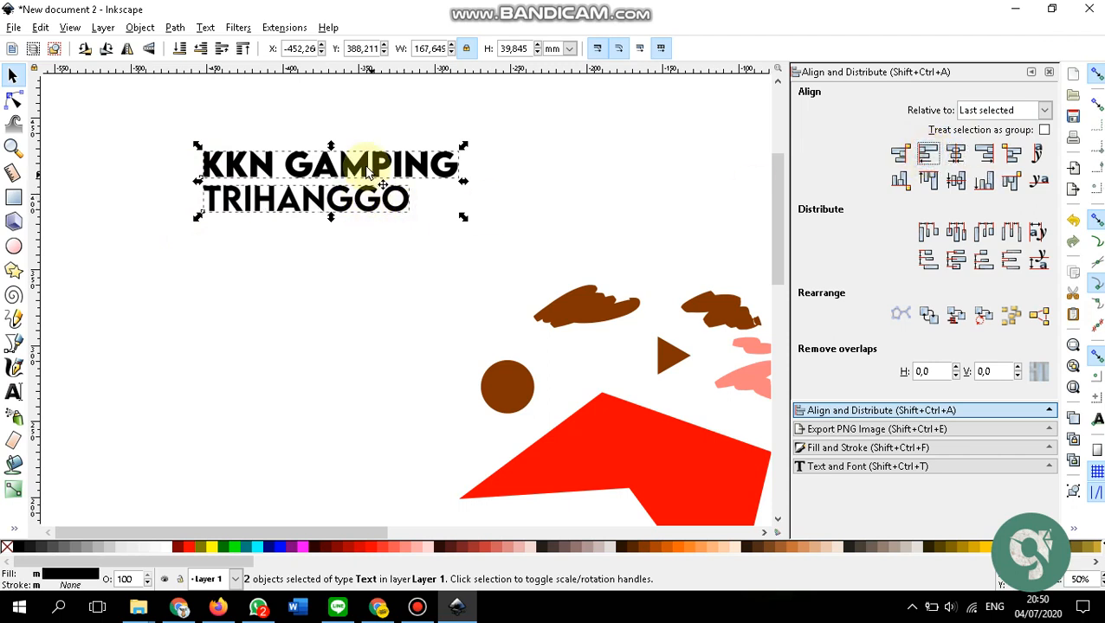
left_click(984, 154)
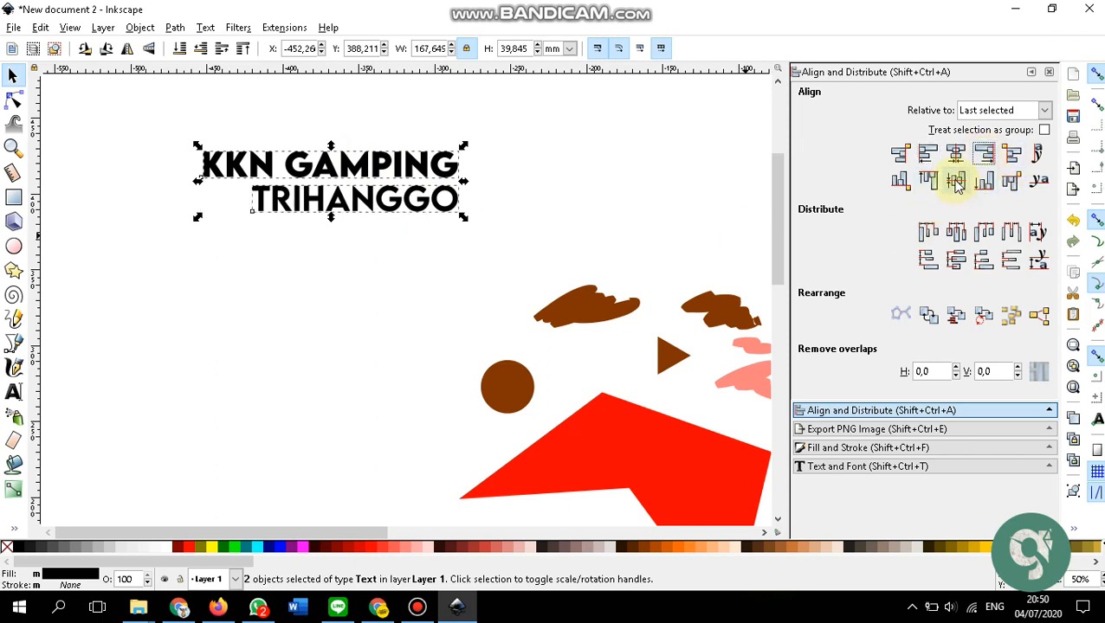
- Try centring the two text lines on the horizontal axis, undo it and clear the selection
left_click(956, 181)
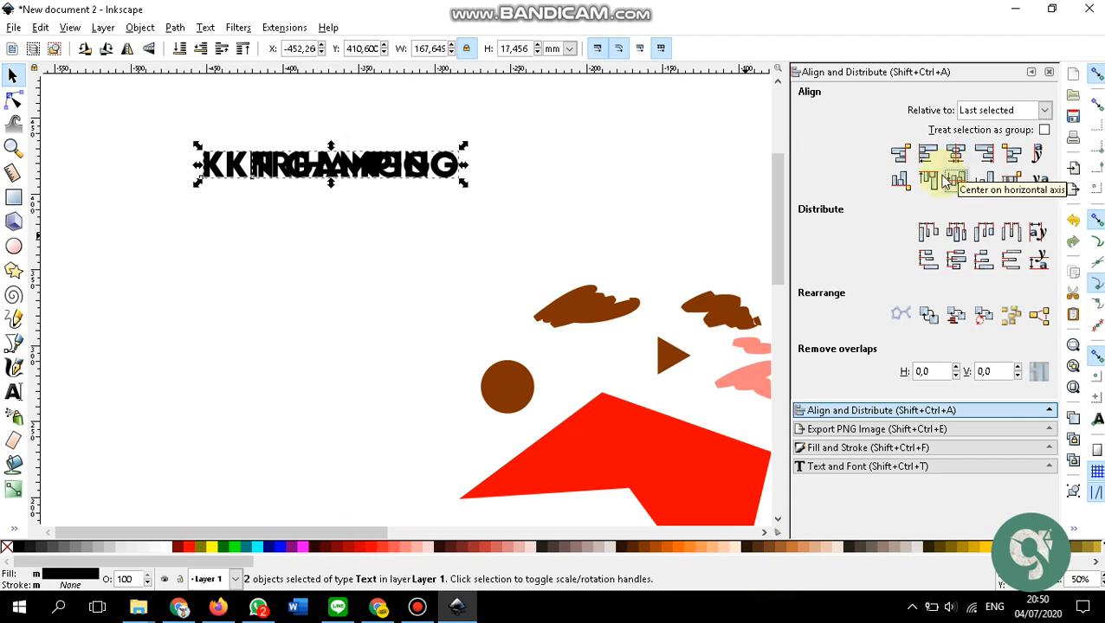
key("ctrl+z")
left_click(594, 178)
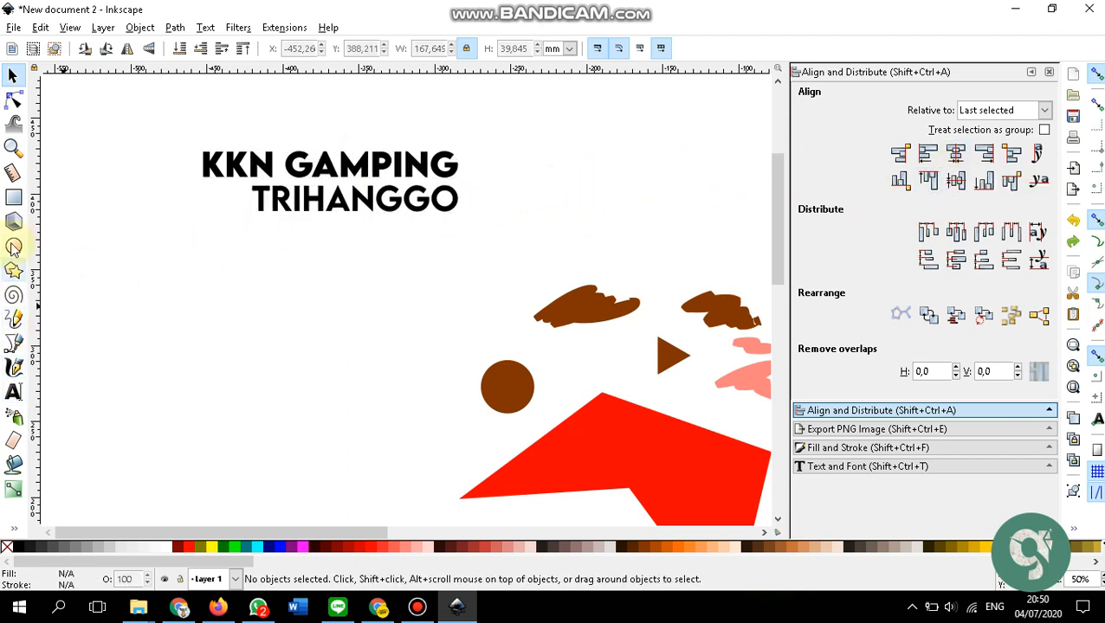
- Draw a narrow vertical rectangle about 4.8 by 39.6 mm just right of the two text lines and fill it black
left_click(14, 201)
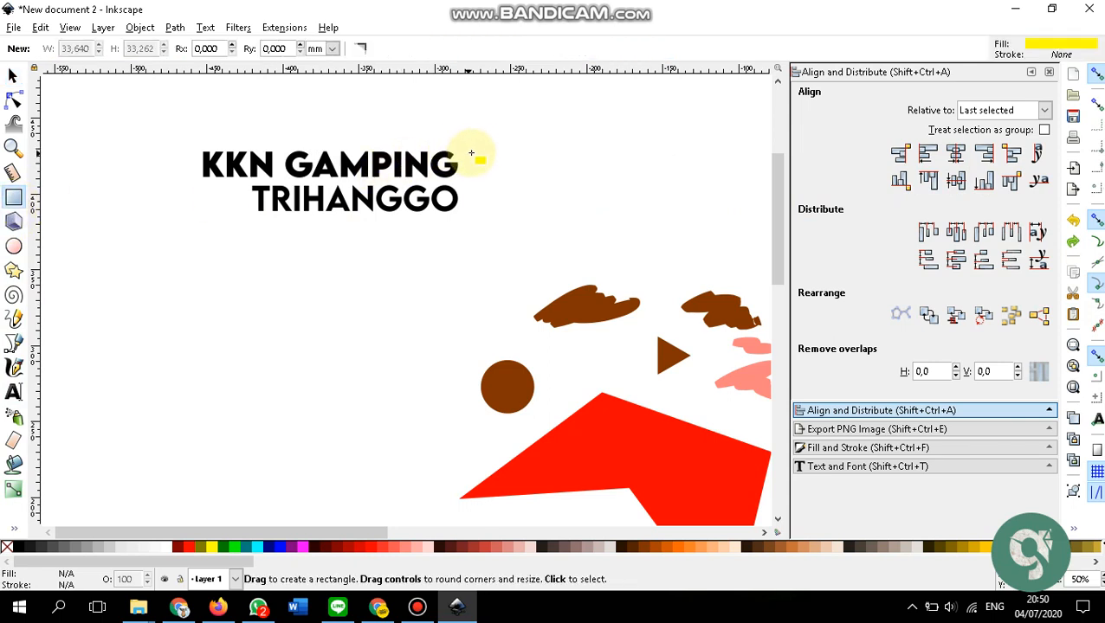
left_click_drag(476, 151, 484, 211)
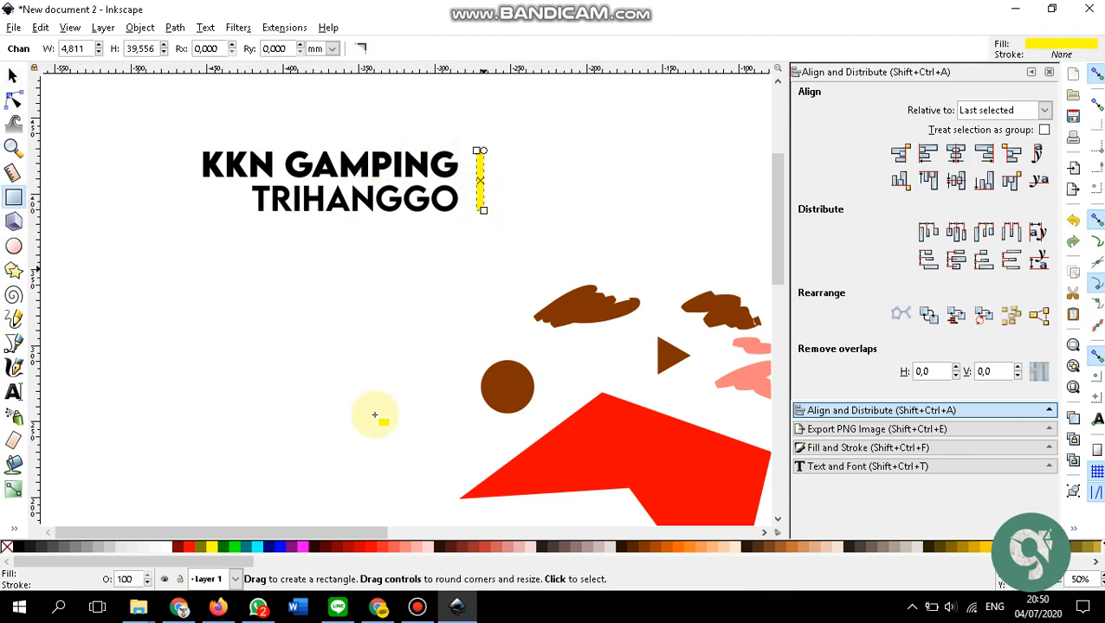
left_click(23, 548)
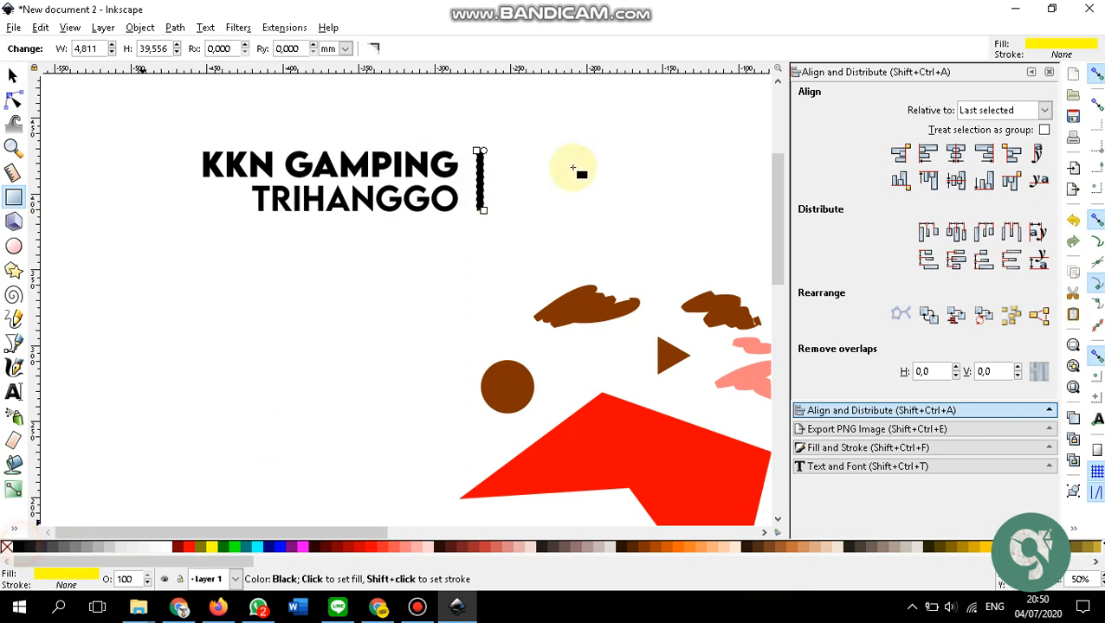
- Move the black bar slightly closer to the text and align its top edge with "KKN GAMPING"
left_click(14, 76)
scroll(512, 183, "up", 2)
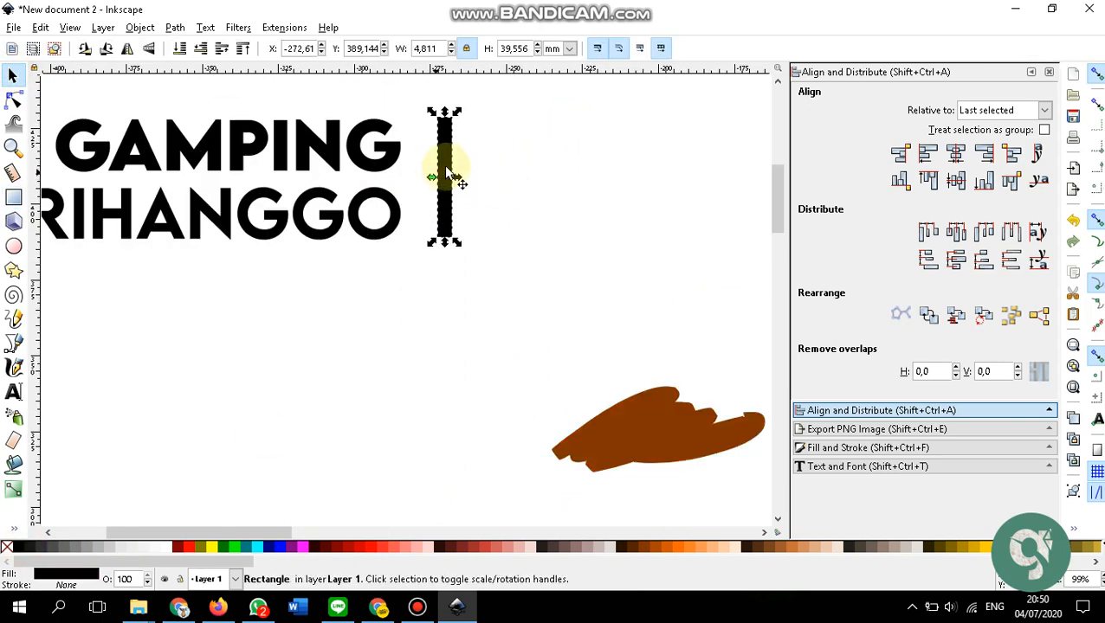
scroll(446, 170, "up", 1)
mouse_move(450, 170)
left_mouse_down()
mouse_move(434, 168)
mouse_move(435, 177)
left_mouse_up()
key("shift")
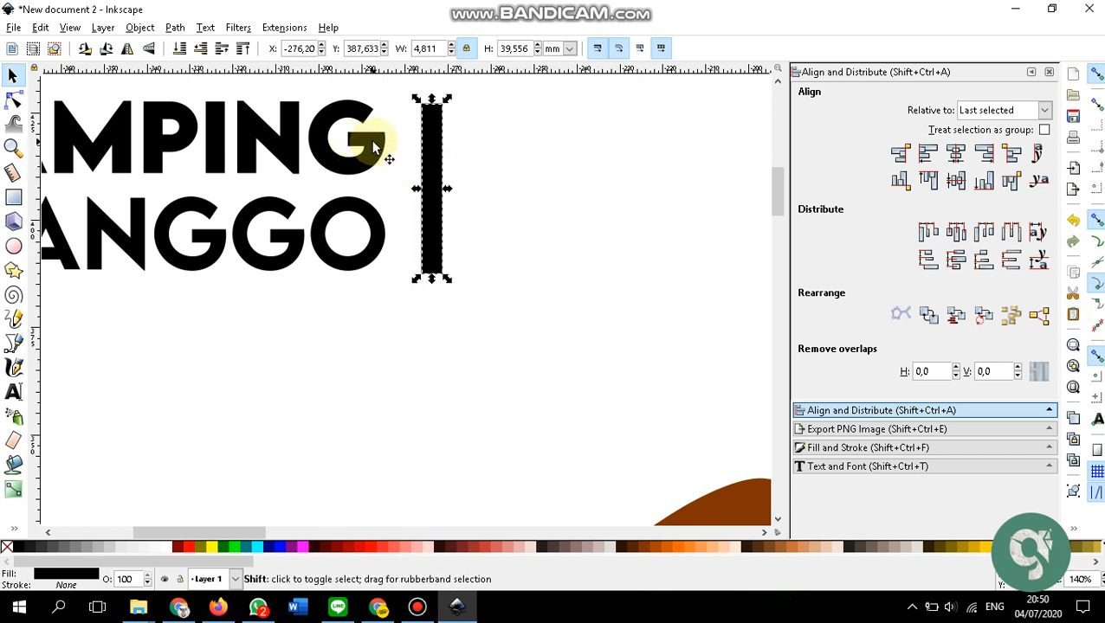
left_click(374, 147, "shift")
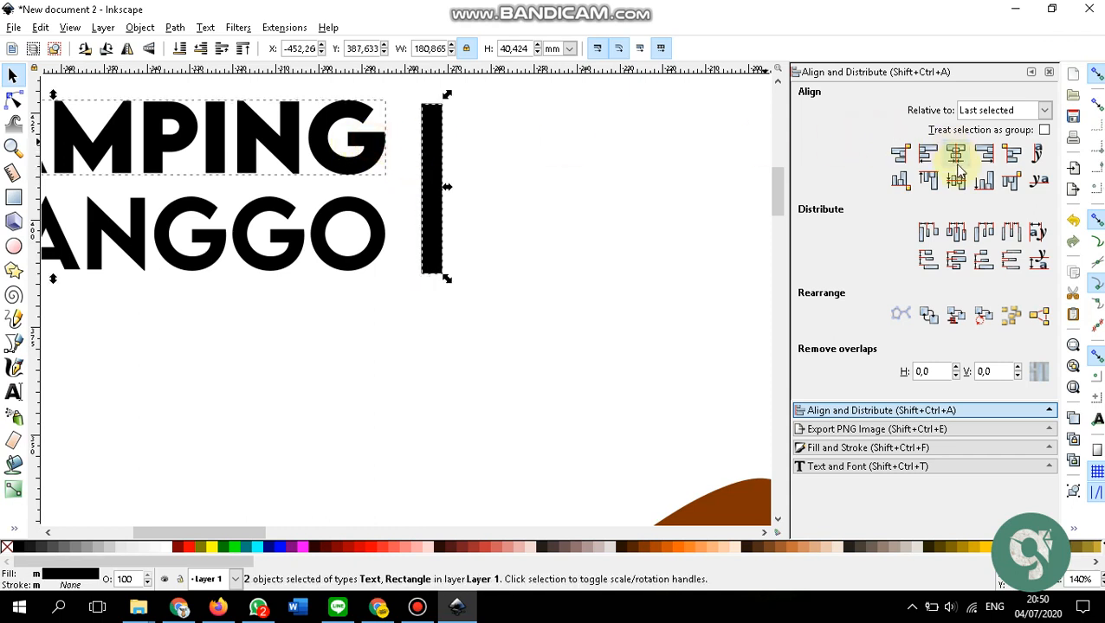
left_click(929, 180)
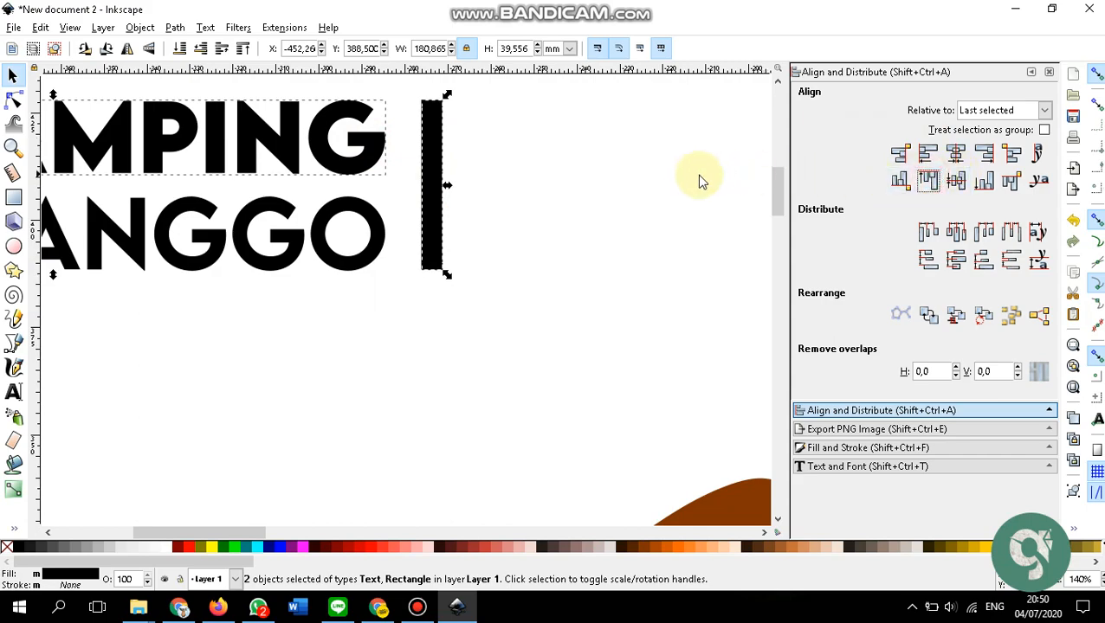